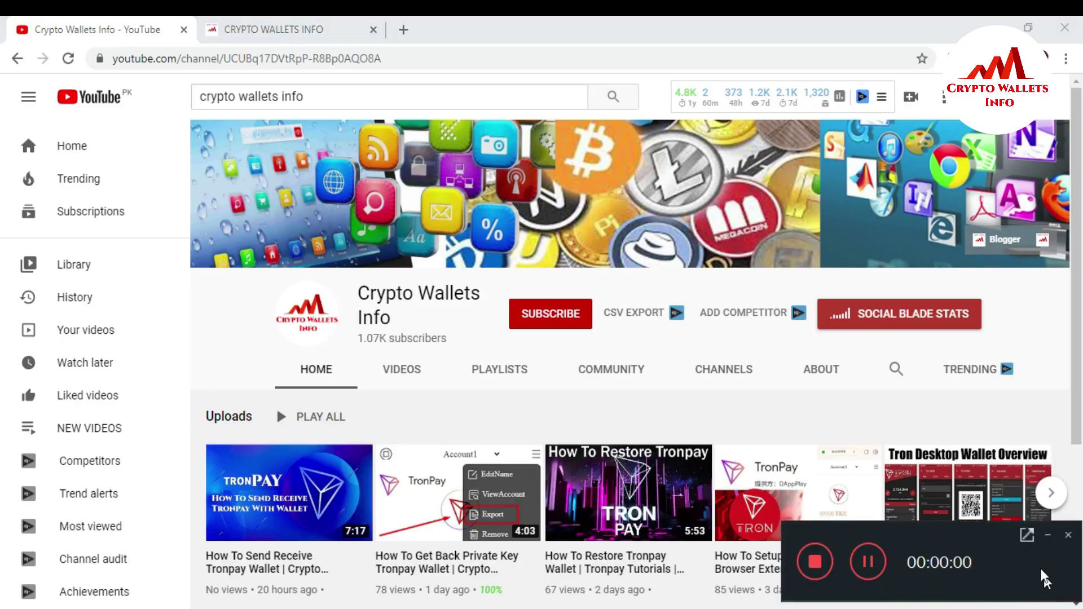
Switch from the YouTube channel page to the Crypto Wallets Info website tab.
click(1050, 534)
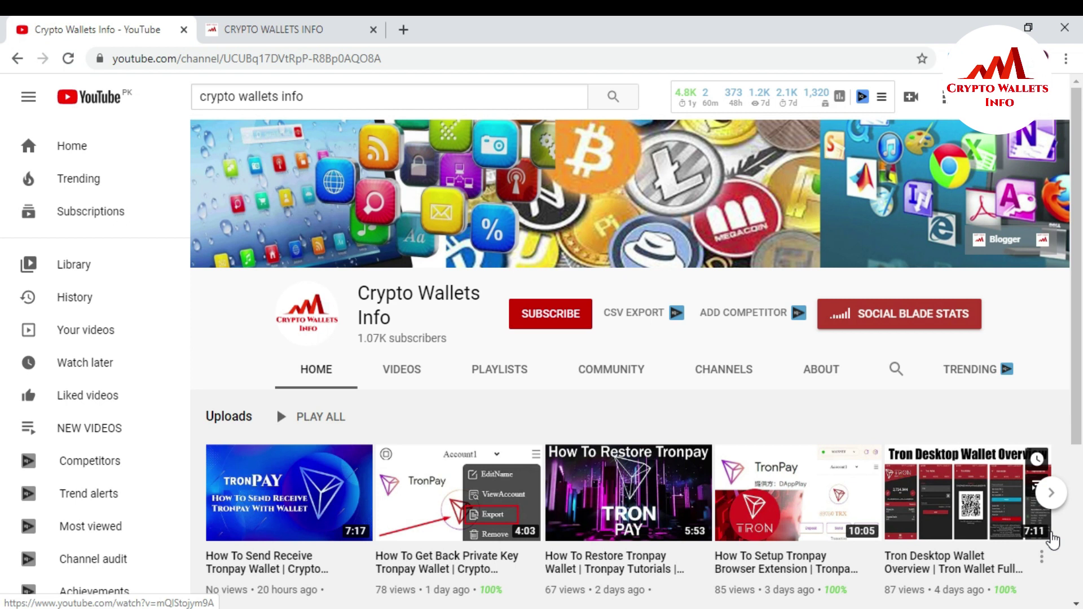
click(303, 20)
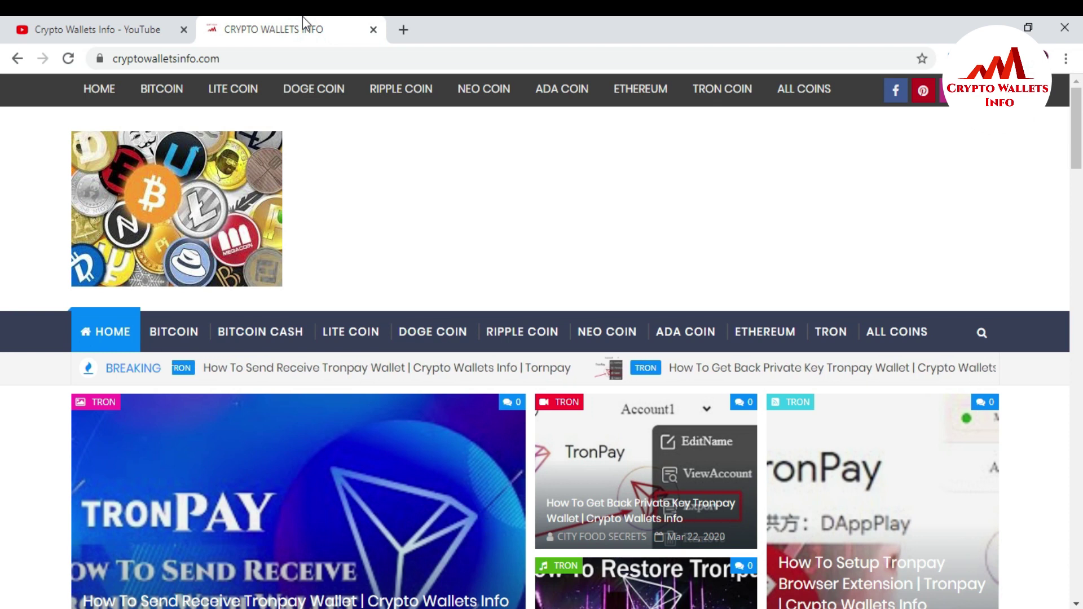
click(303, 24)
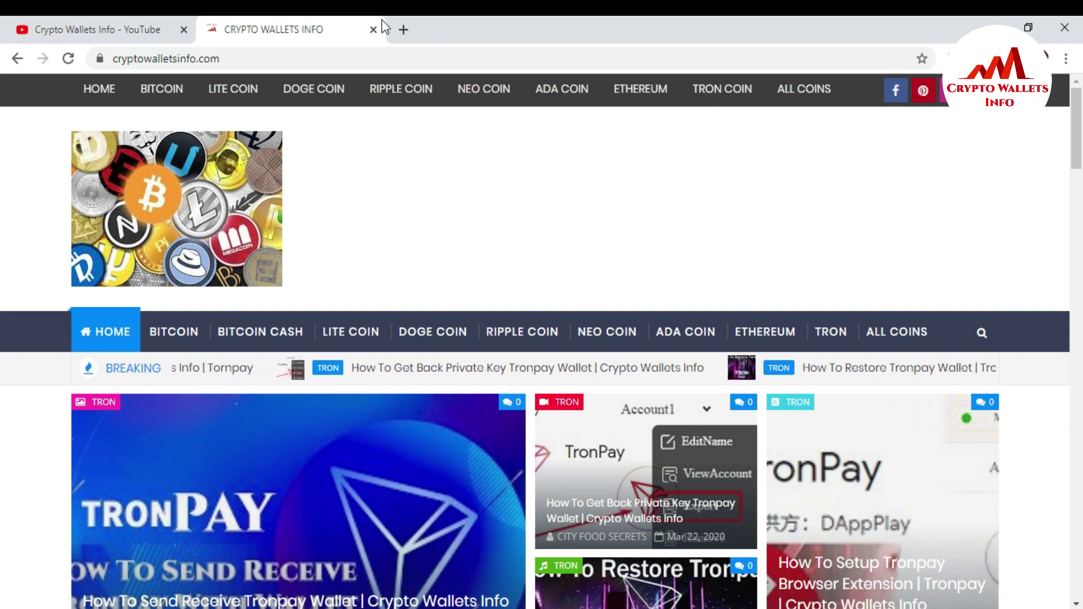
Open coinmarketcap.com in a new tab and scroll the ranking to TRON at rank 15.
click(403, 30)
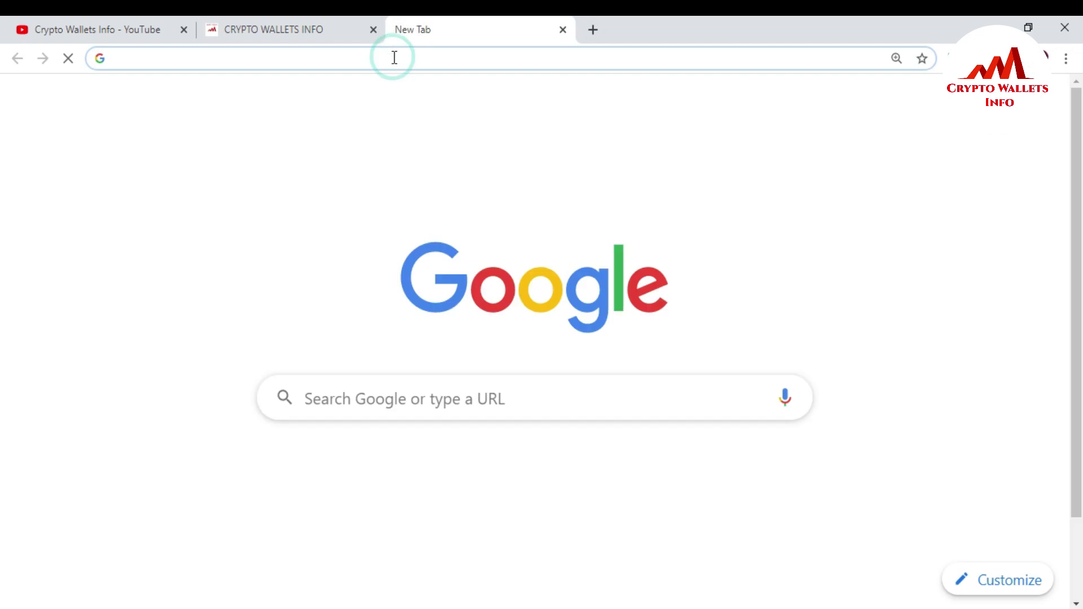
text(c)
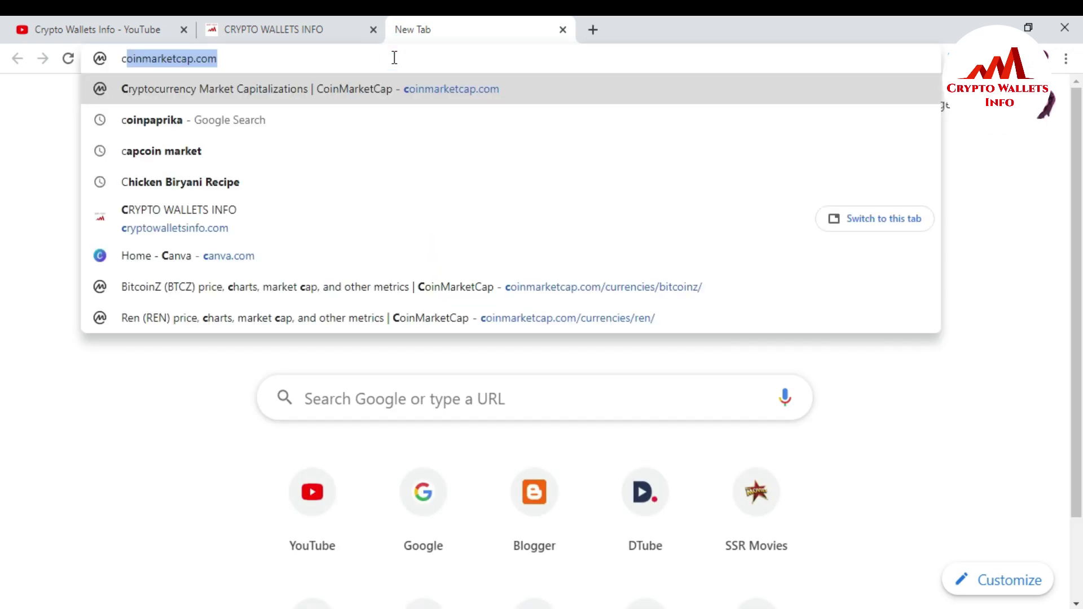
click(352, 100)
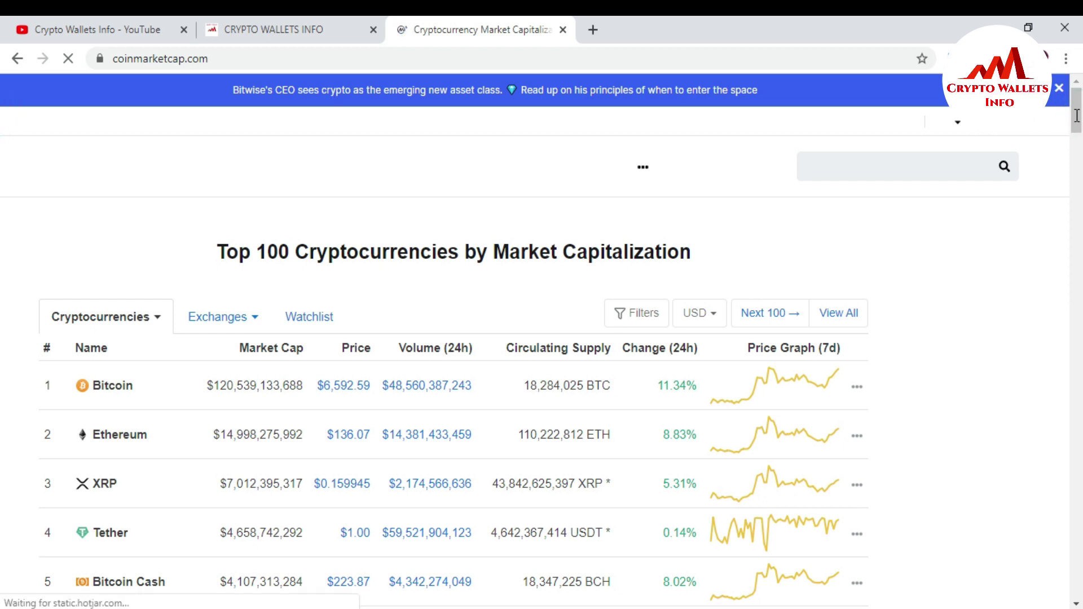
scroll(1077, 121, down, 4)
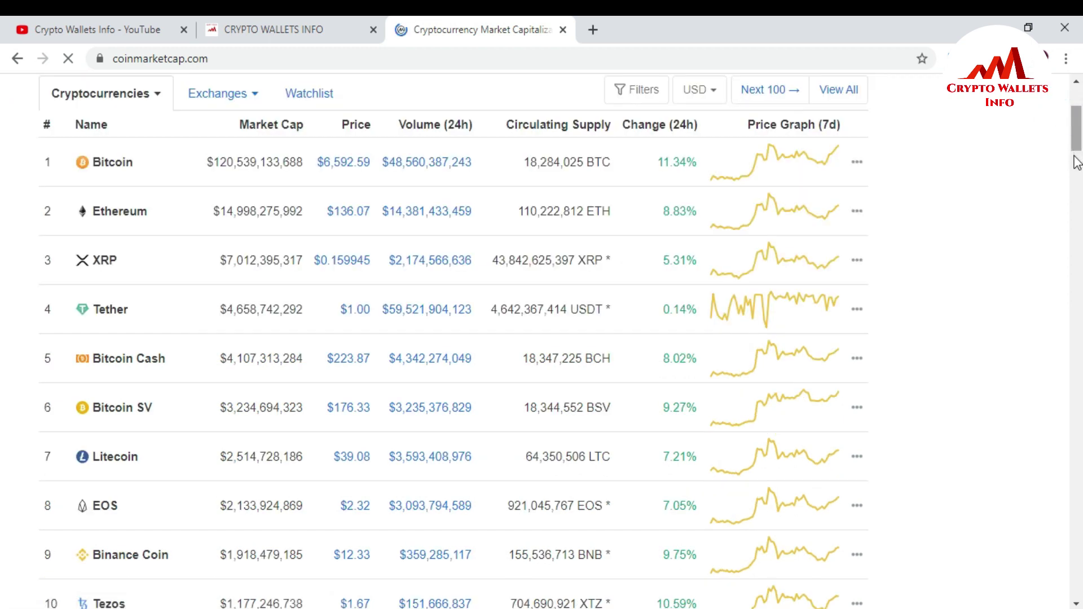
scroll(1078, 168, down, 4)
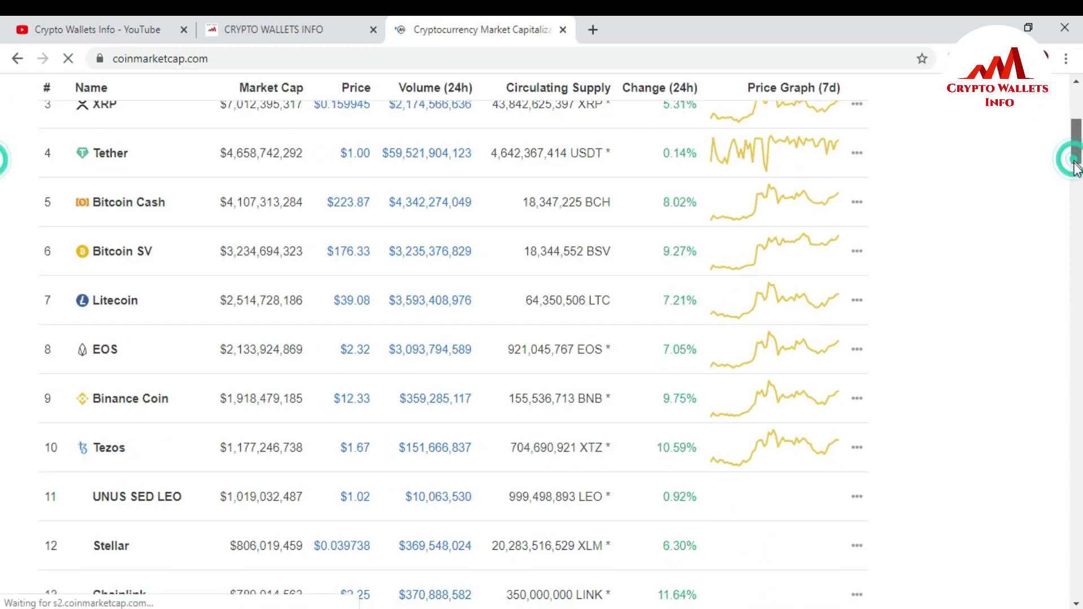
scroll(1077, 176, down, 6)
scroll(1078, 177, down, 4)
scroll(1077, 177, up, 3)
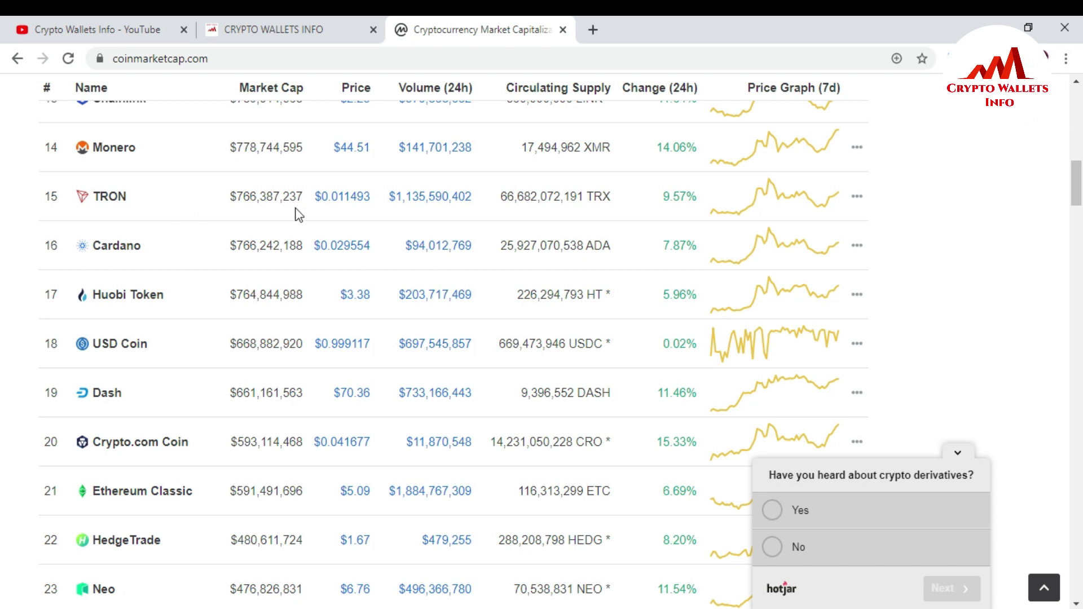
Open the TRON (TRX) detail page and scroll through its price charts and statistics.
click(110, 202)
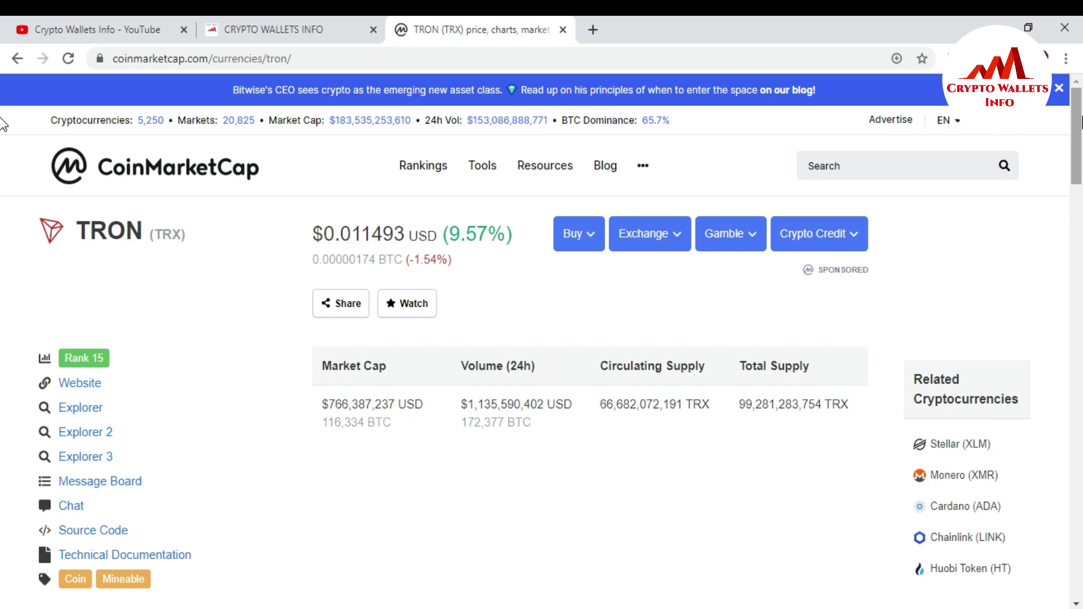
scroll(2, 123, down, 4)
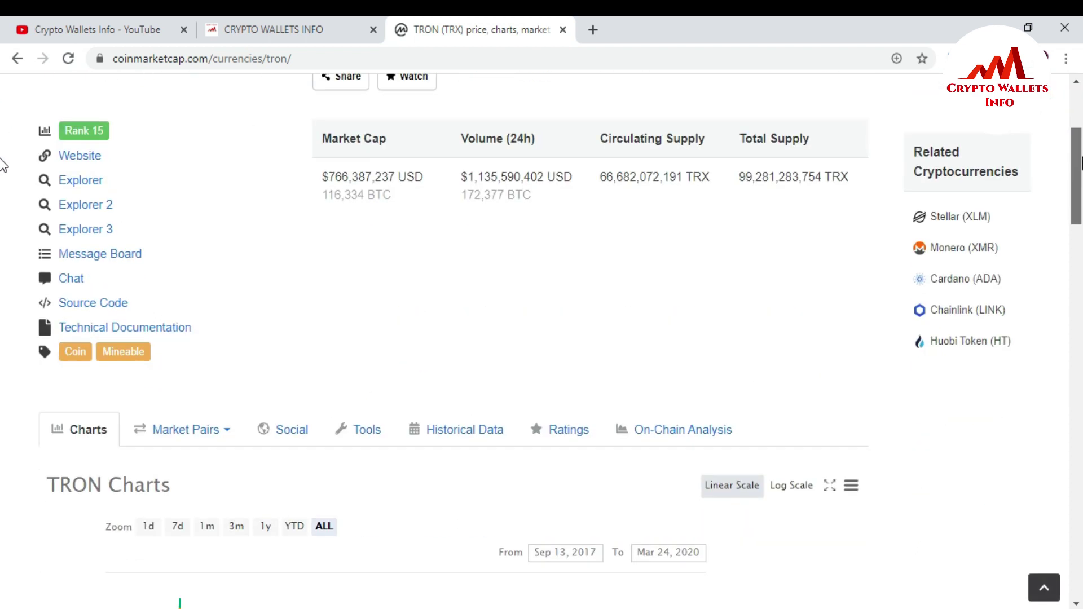
scroll(1, 164, down, 7)
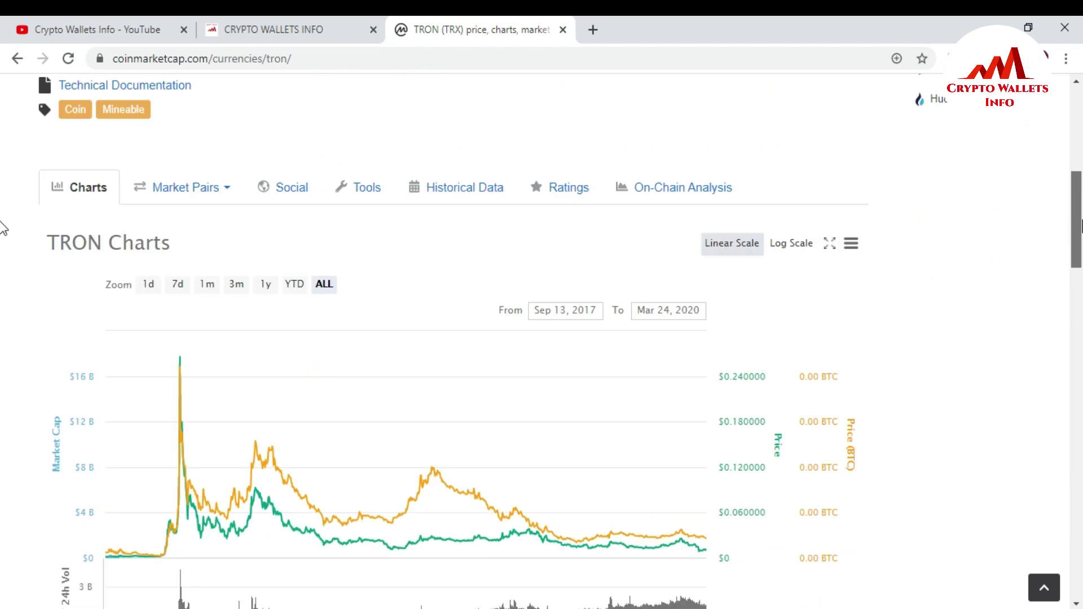
scroll(2, 248, down, 5)
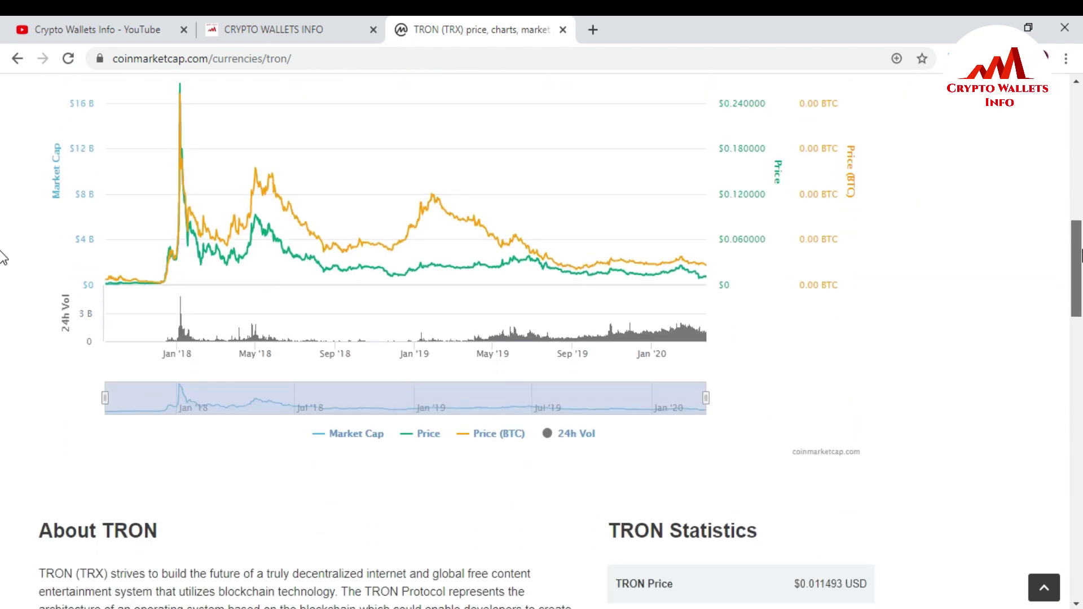
scroll(1, 225, up, 7)
scroll(2, 208, down, 15)
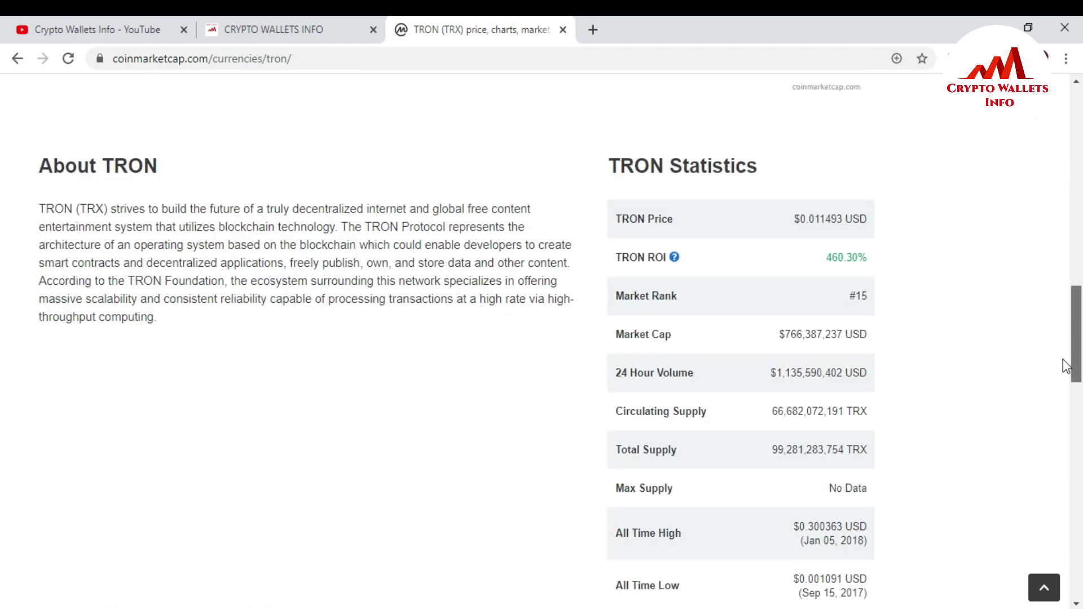
scroll(2, 169, up, 20)
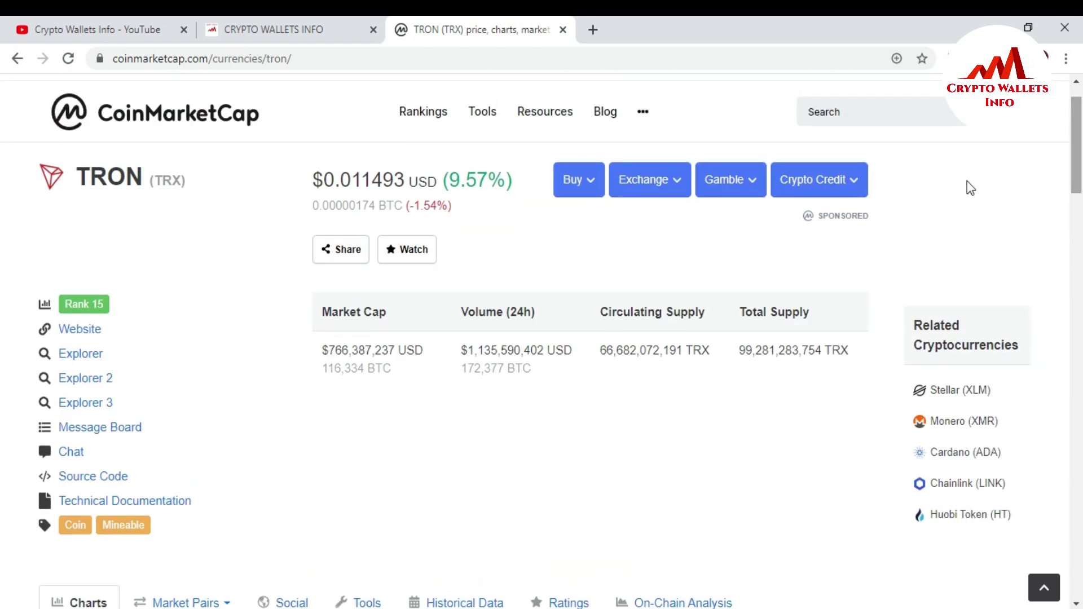
Visit TRON's official website tron.network from CoinMarketCap and scroll through the homepage.
click(84, 332)
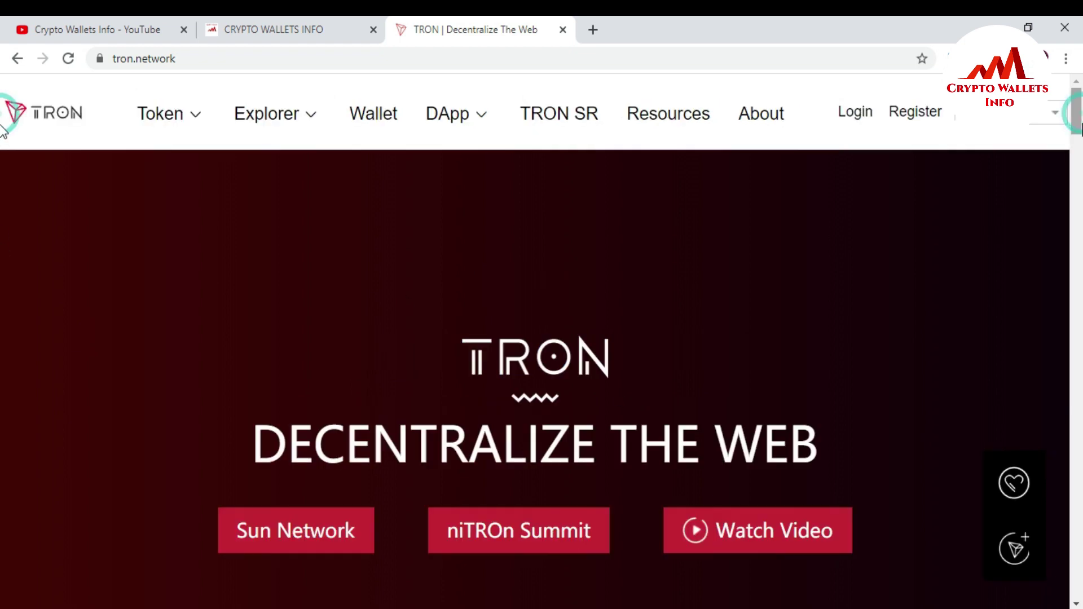
scroll(2, 142, down, 4)
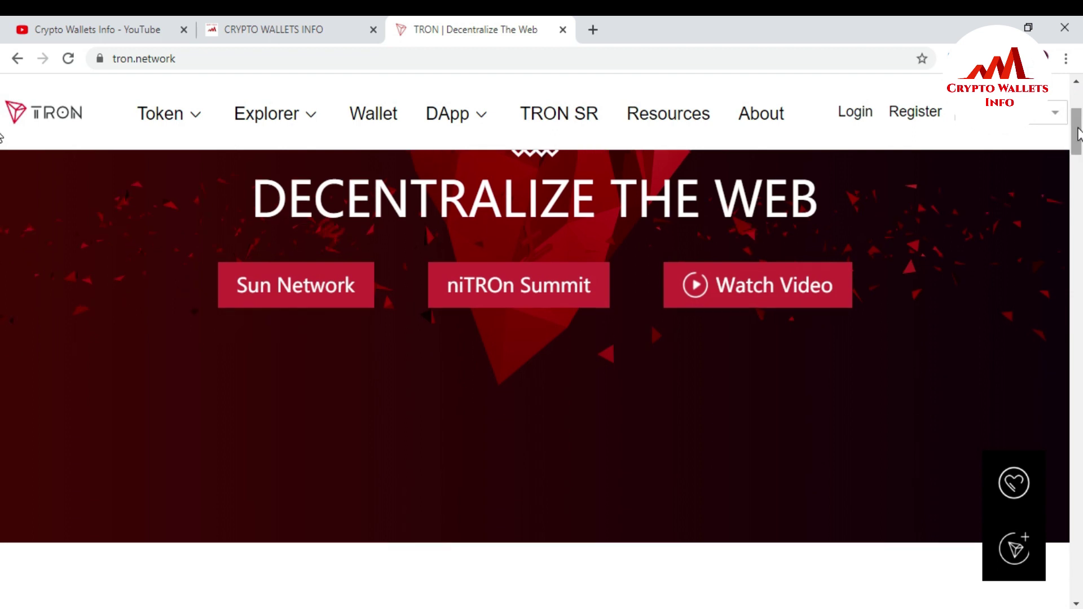
scroll(1079, 134, down, 6)
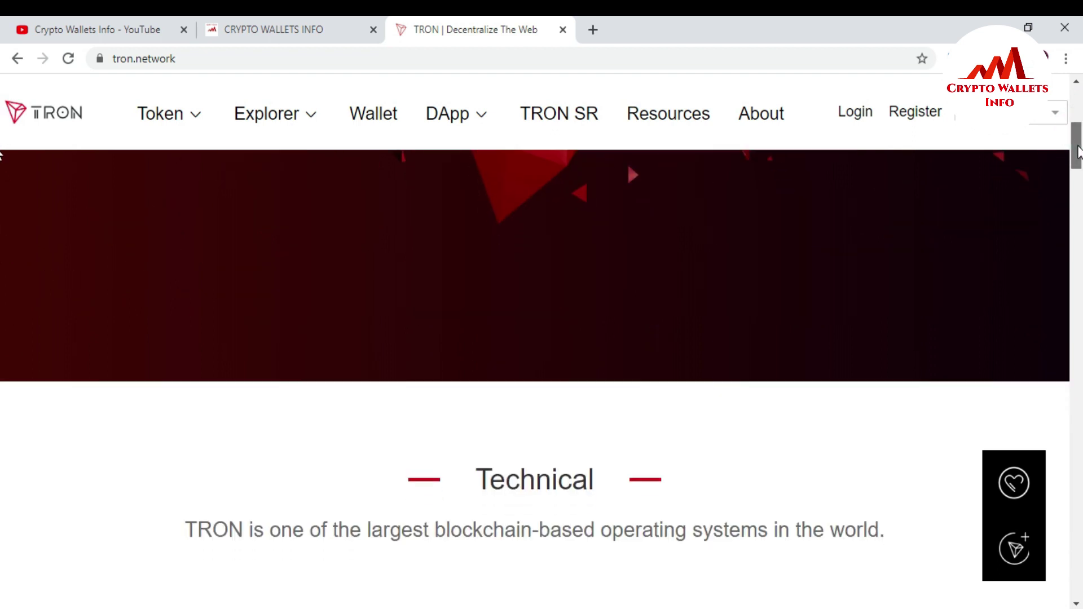
drag(1078, 173, 1078, 214)
scroll(2, 223, down, 10)
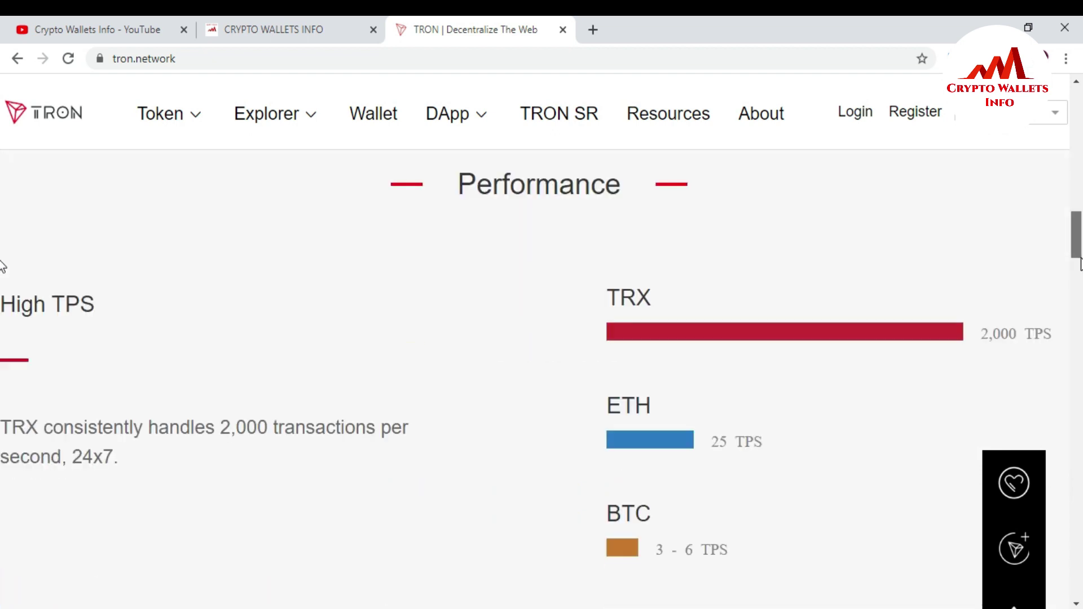
drag(1077, 270, 1075, 94)
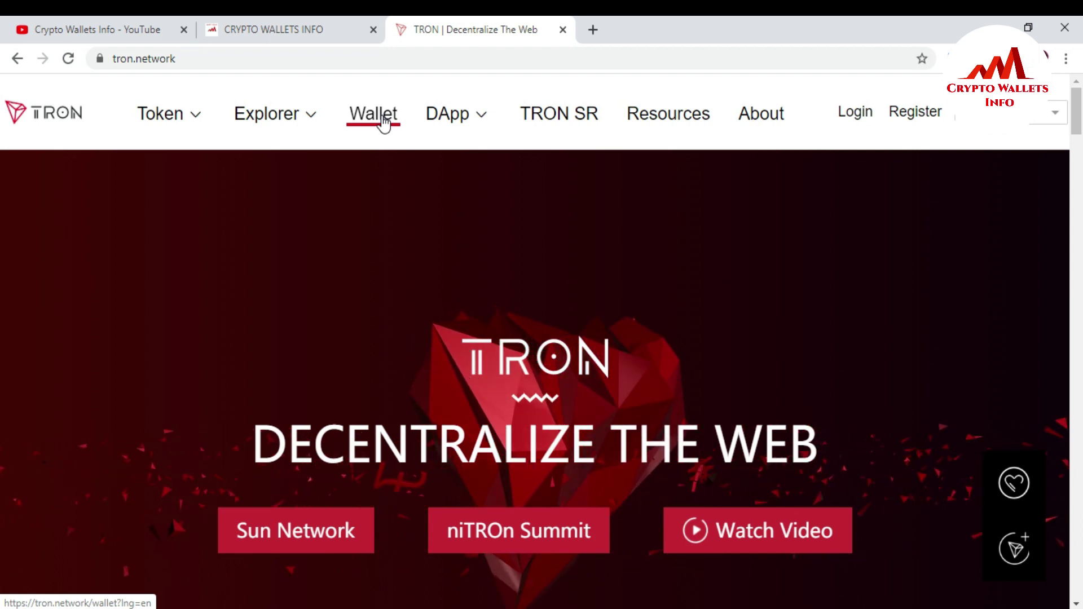
Open the Wallet page and scroll to the community-developed wallets, including TronLink.
click(384, 122)
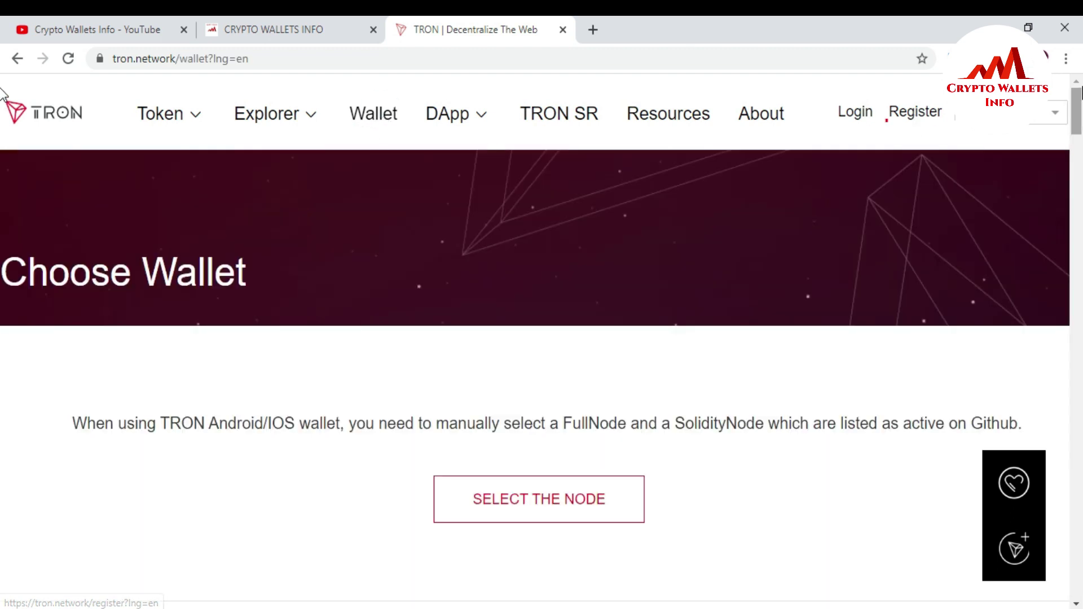
scroll(3, 144, down, 1)
scroll(3, 170, down, 10)
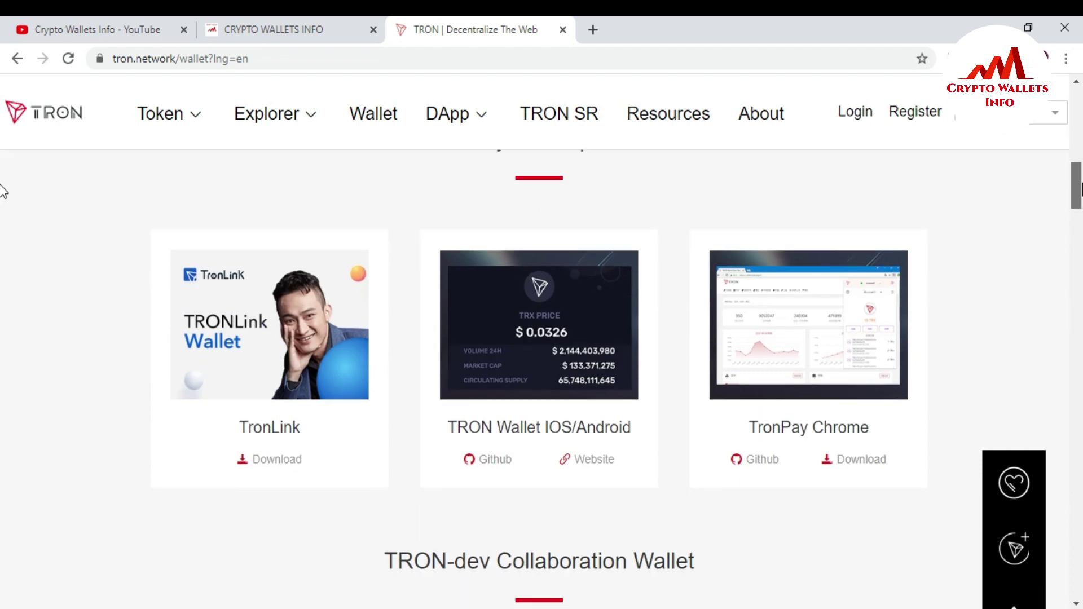
scroll(3, 190, up, 2)
scroll(2, 190, down, 1)
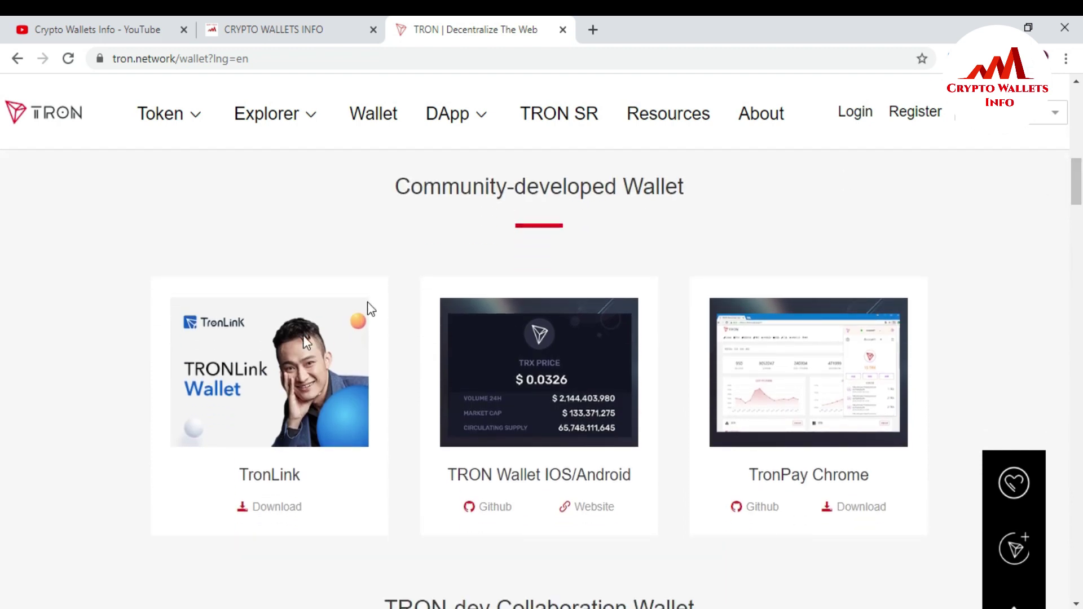
Open TronLink's download site tronlink.org from the TronLink card's Download link.
click(277, 508)
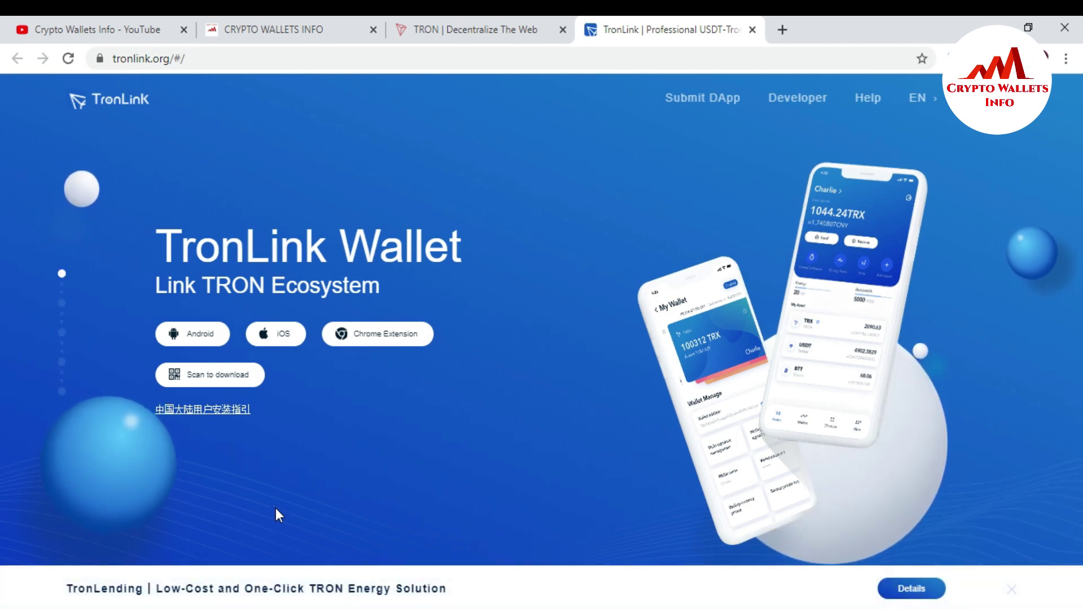
mouse_move(193, 333)
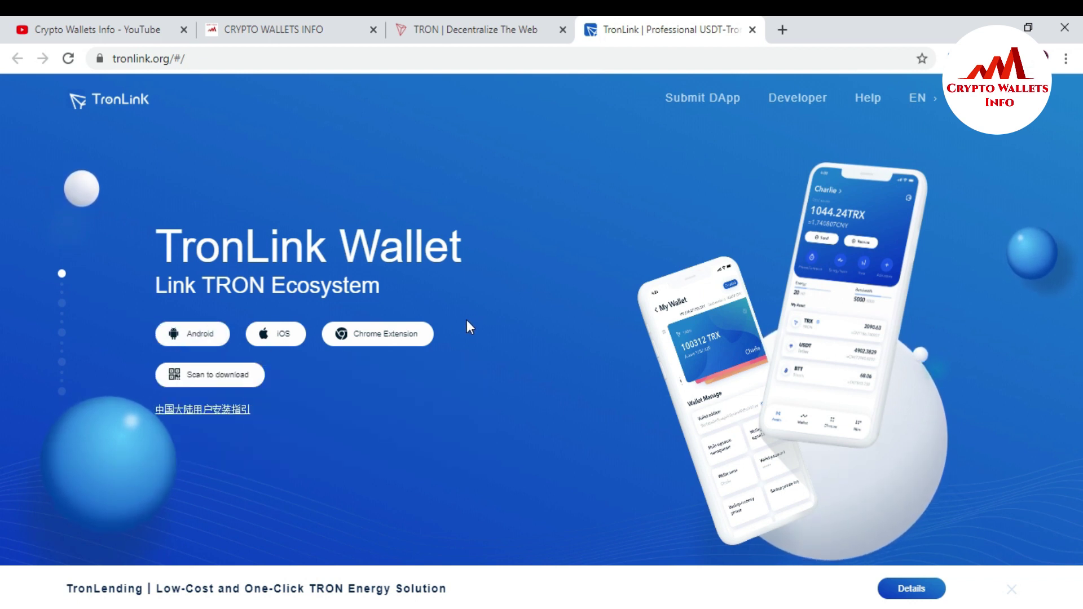
mouse_move(218, 386)
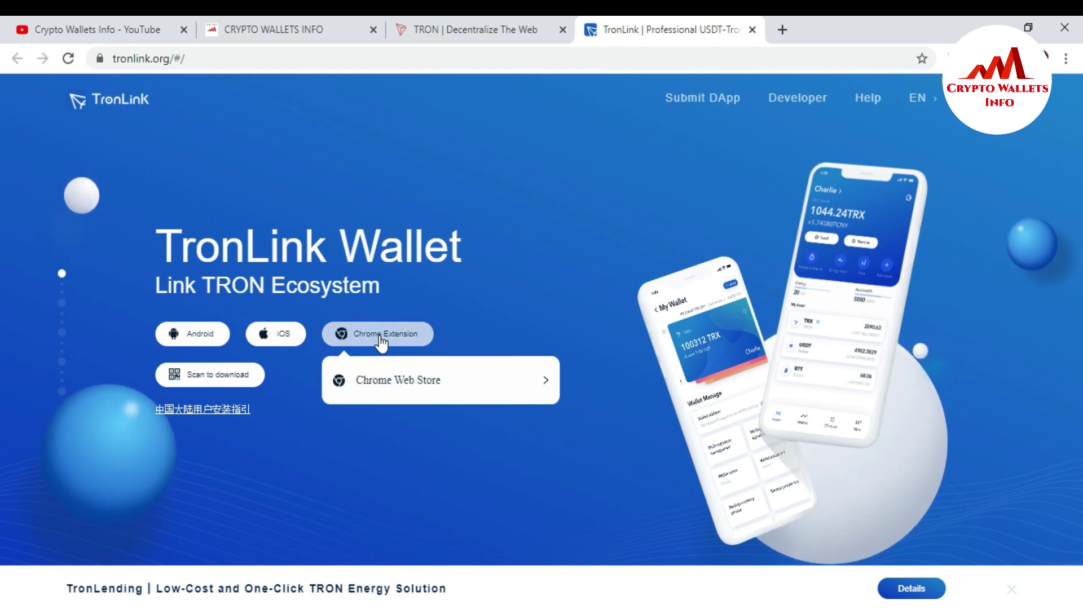
Add the TronLink extension from the Chrome Web Store and open its toolbar popup.
click(377, 384)
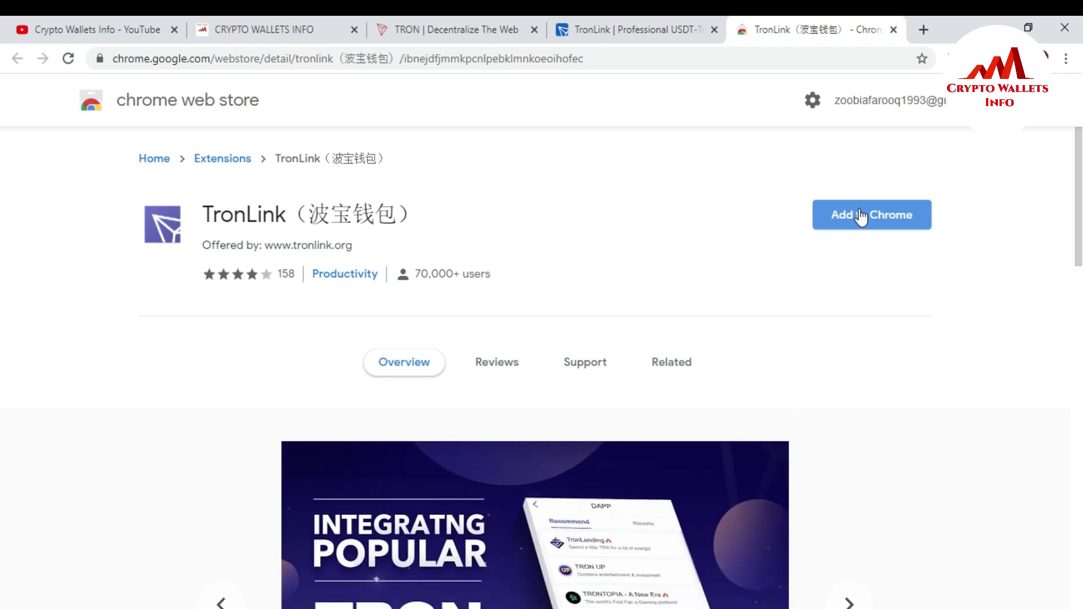
click(839, 217)
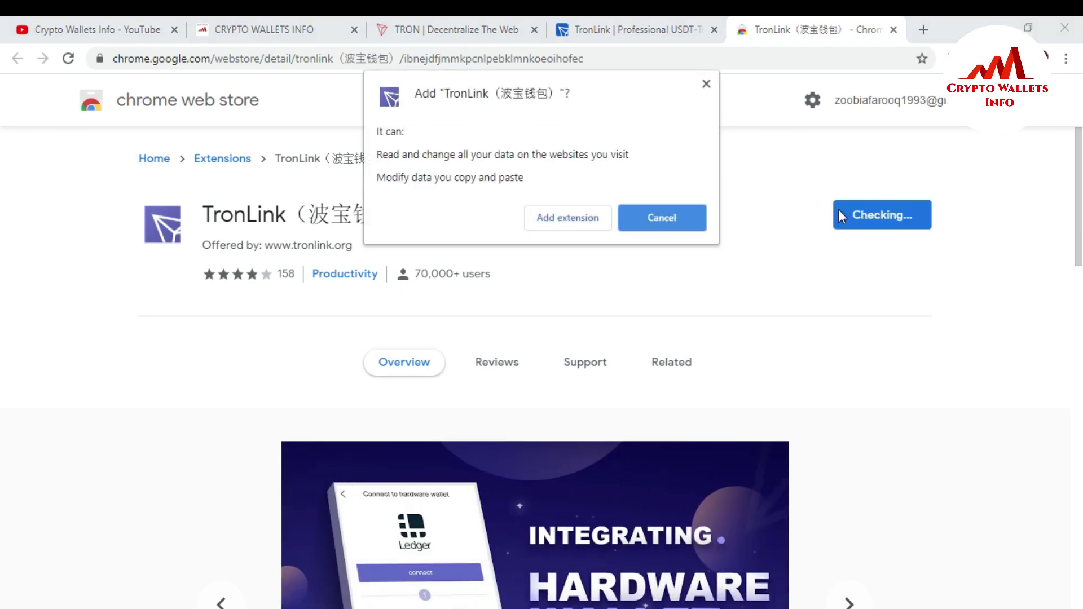
click(553, 221)
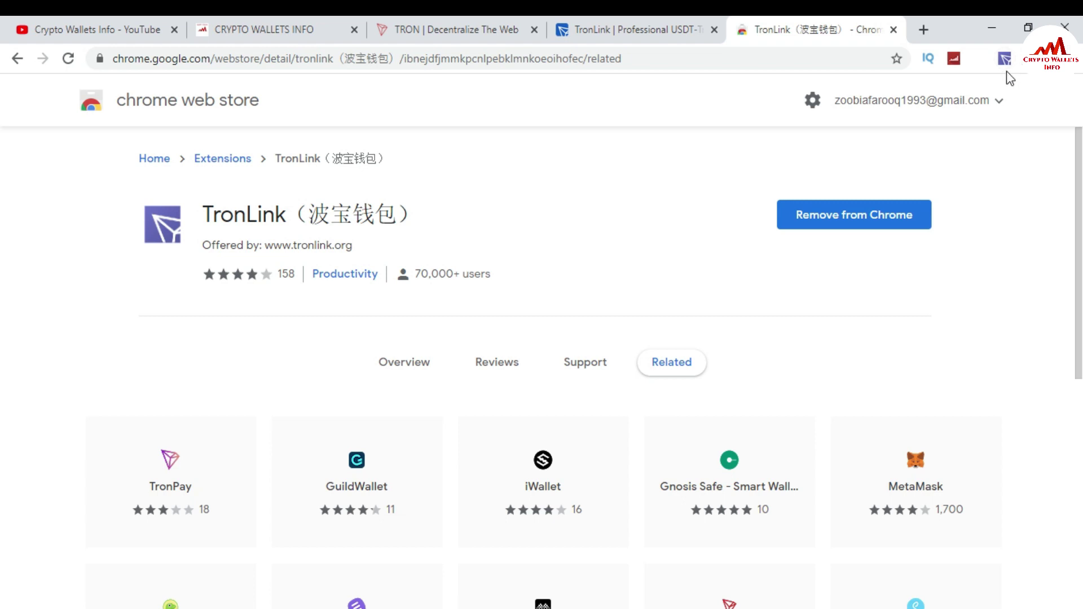
click(1006, 59)
click(1006, 58)
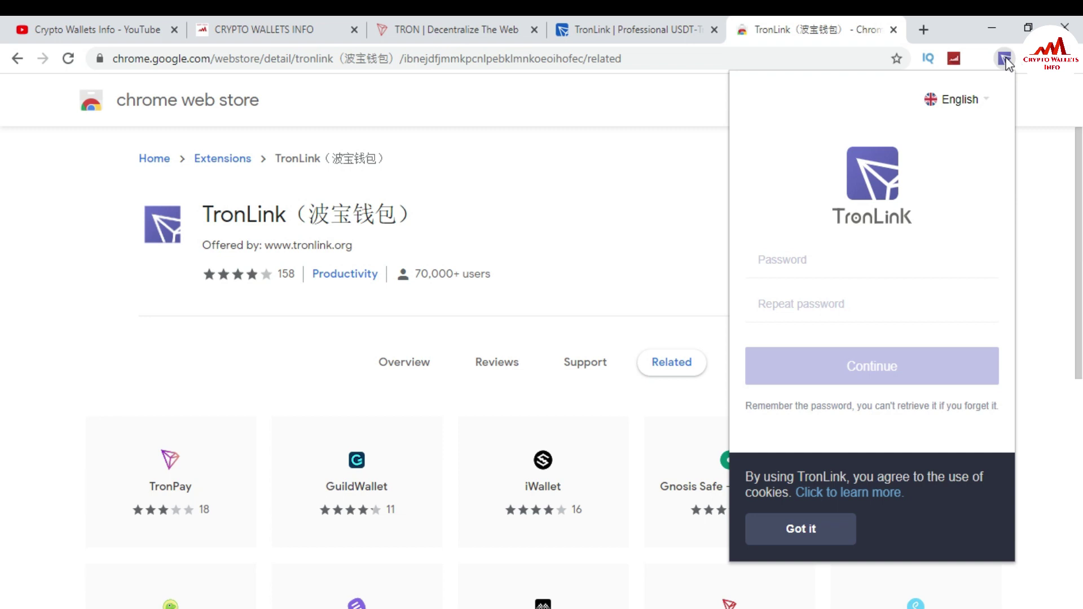
Enter the wallet password in the Password field and repeat it in Repeat password.
click(815, 260)
text(aaaaa)
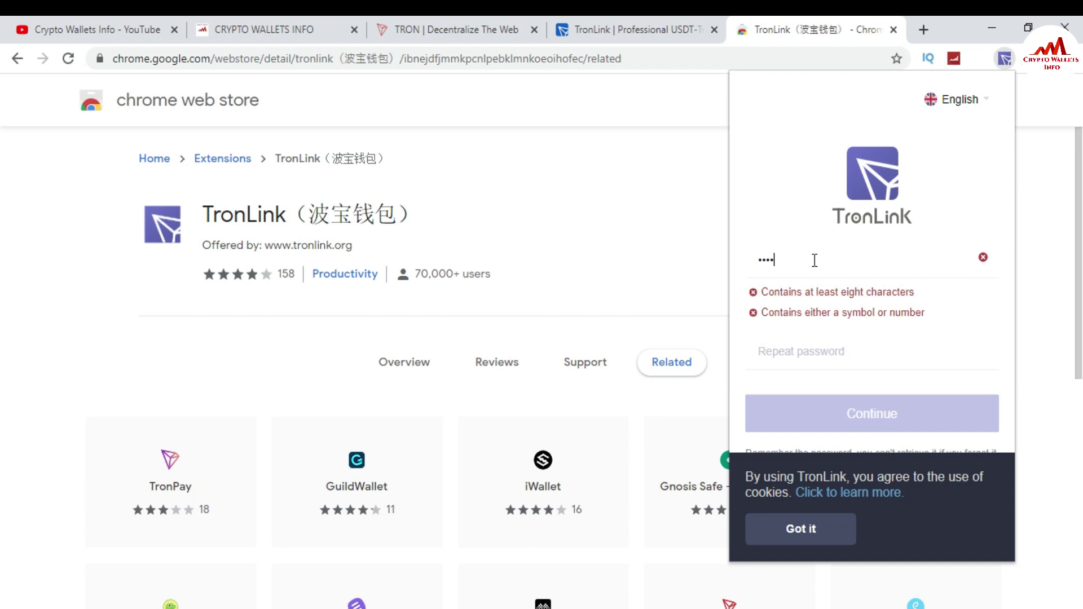
text(1aaaaa)
key(Tab)
text(aaaaa)
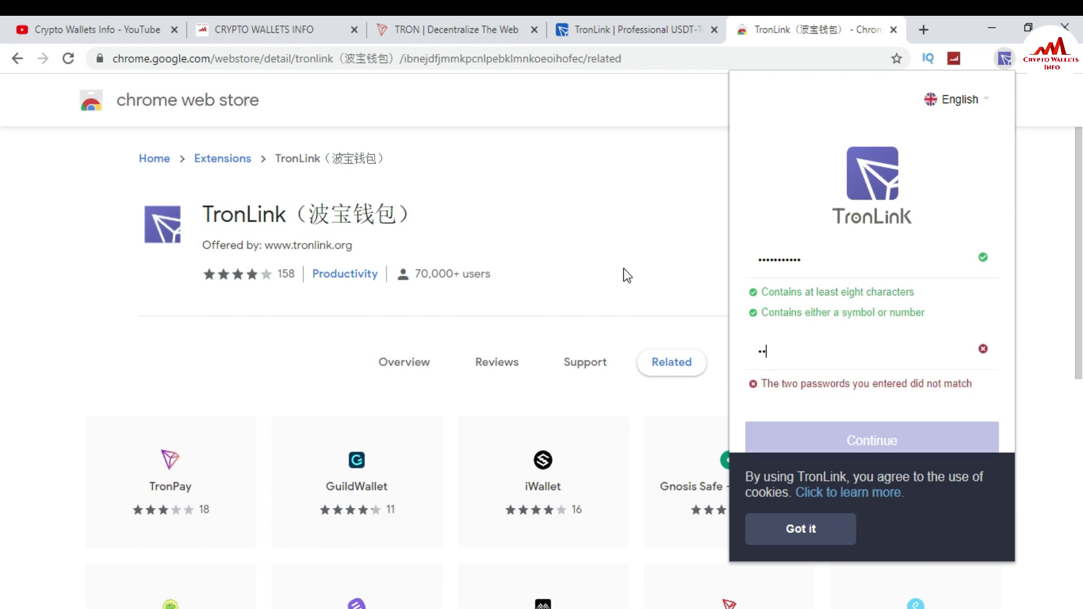
text(1aaaaa)
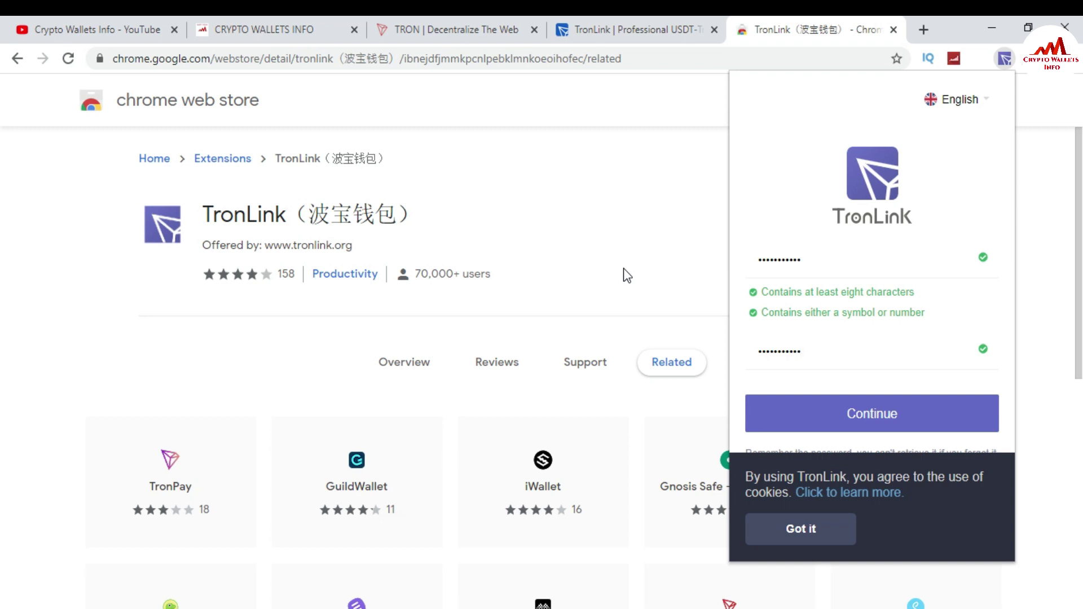
Submit the password, choose Create, and name the new account 'Tron wallet' to generate its mnemonic.
click(900, 415)
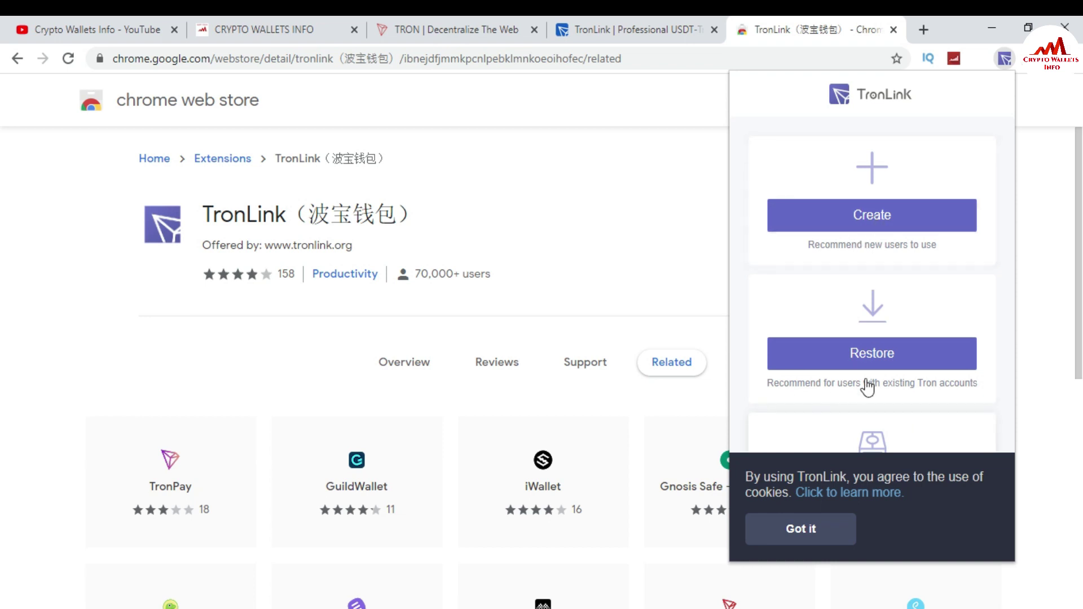
click(883, 226)
click(805, 273)
text(T)
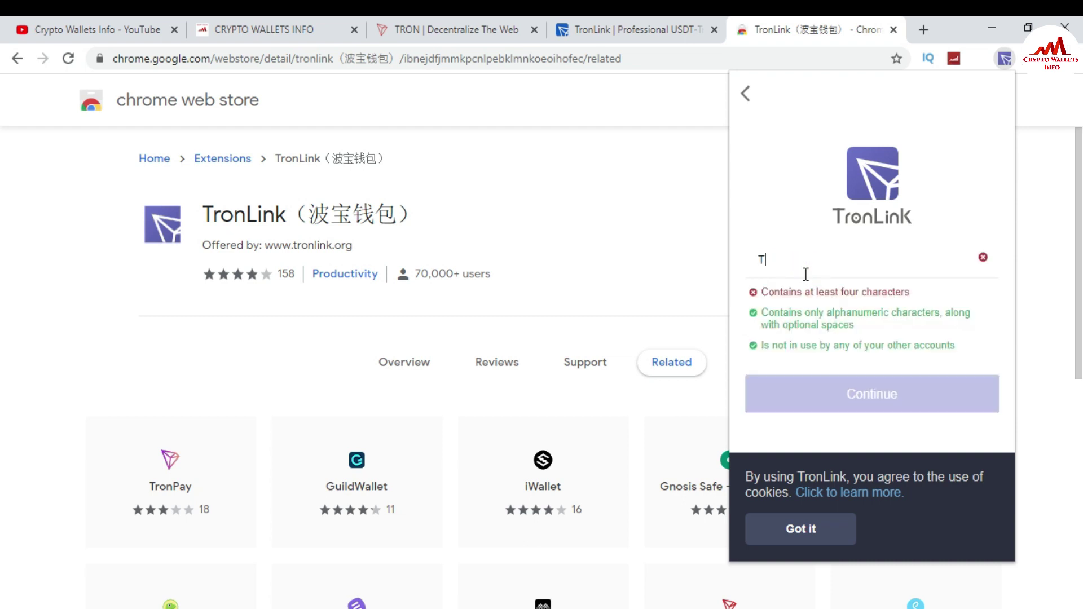
text(ron wallet)
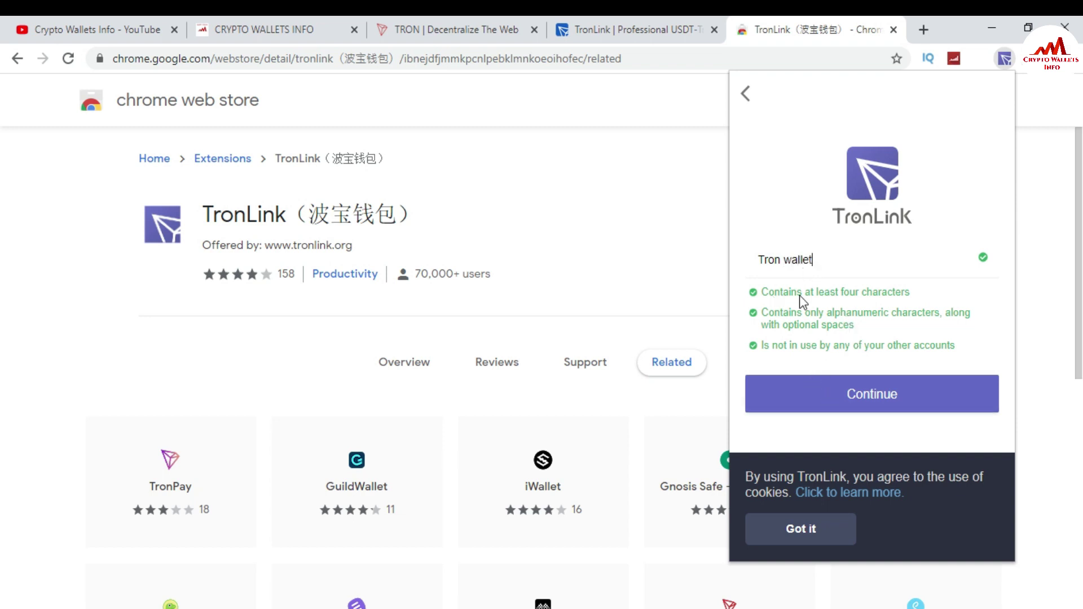
click(856, 402)
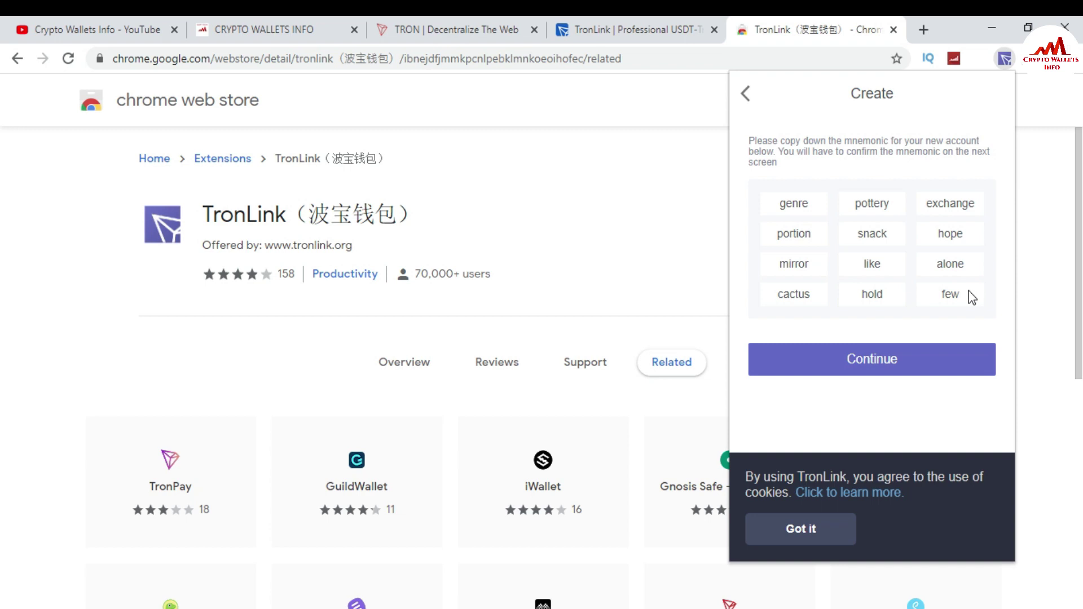
Select the twelve mnemonic words and copy them via the right-click menu.
drag(972, 298, 706, 192)
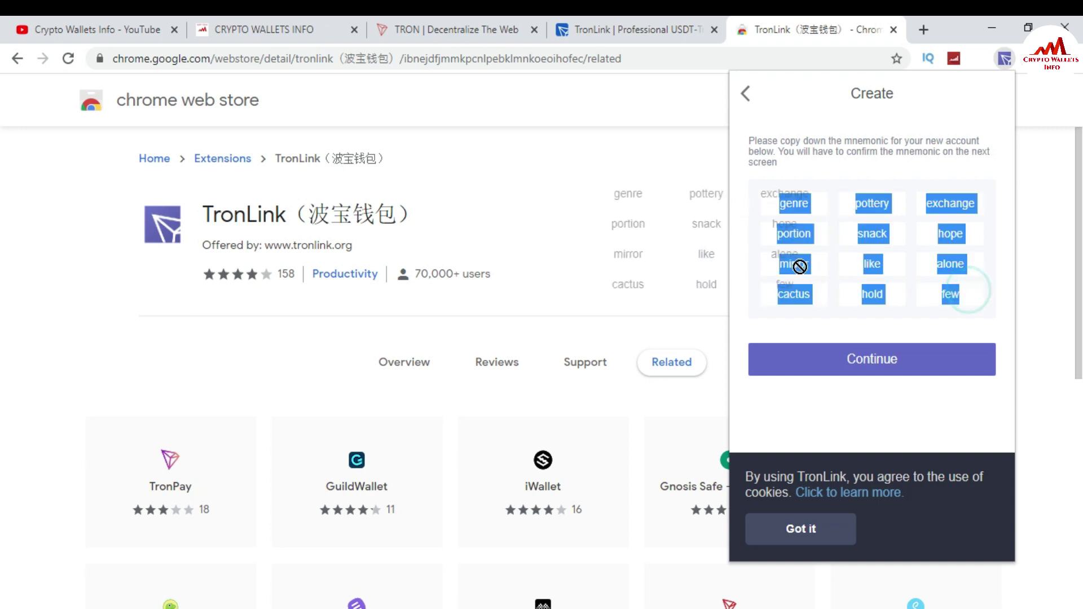
right_click(876, 295)
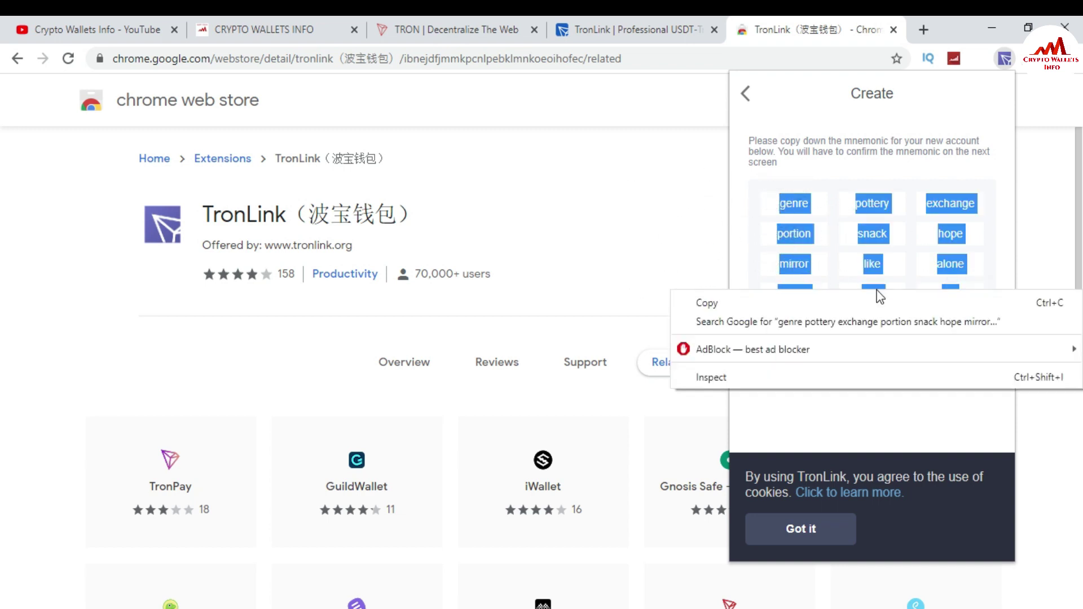
click(838, 306)
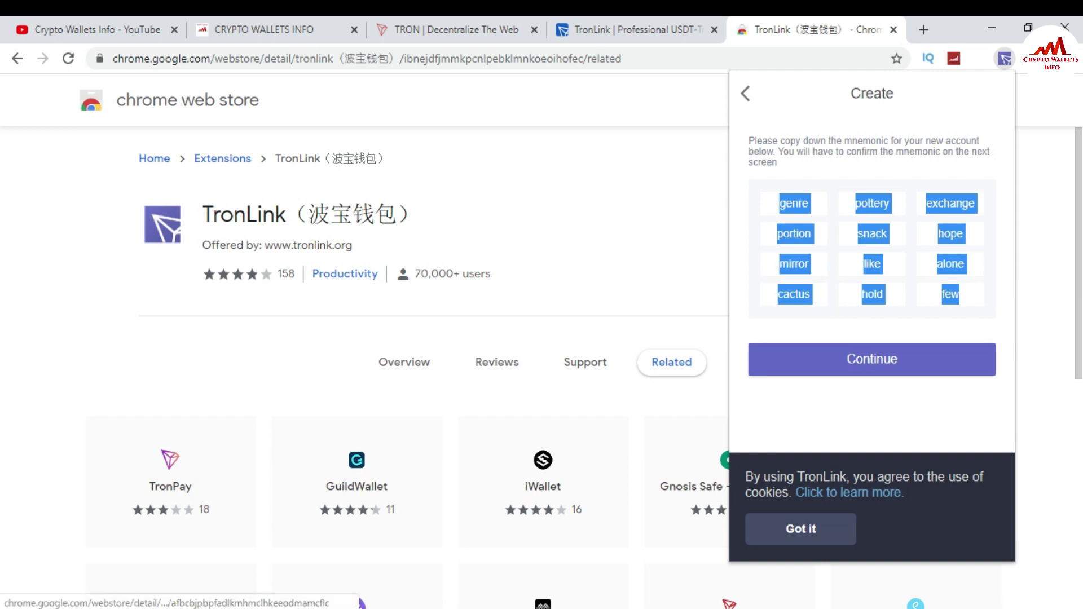
Paste the twelve mnemonic words into the untitled Notepad document.
click(511, 556)
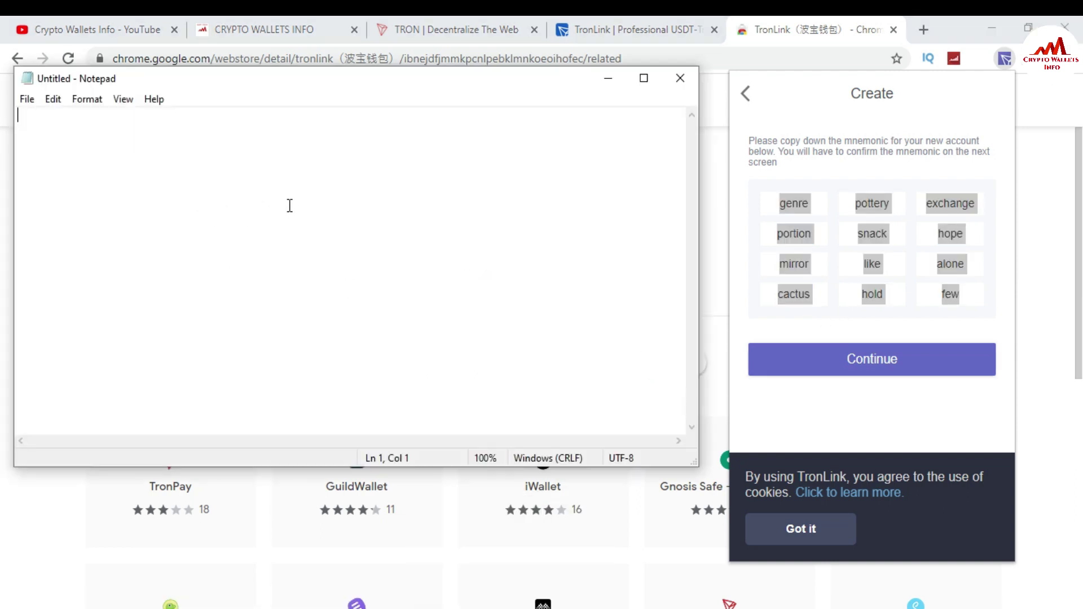
key(ctrl+v)
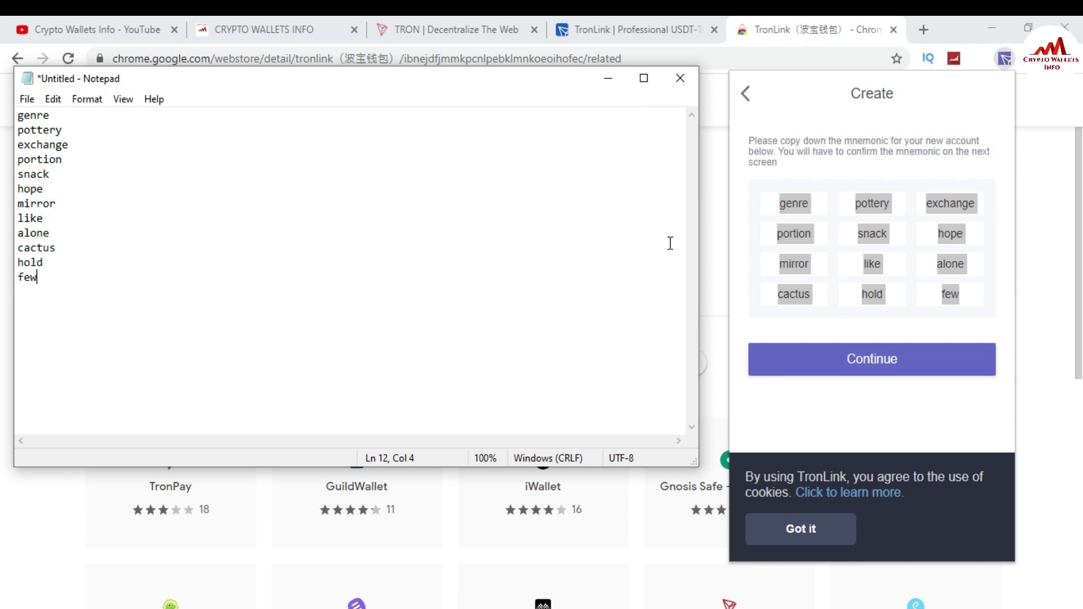
Continue to the mnemonic confirmation screen and dismiss the cookie notice.
click(897, 359)
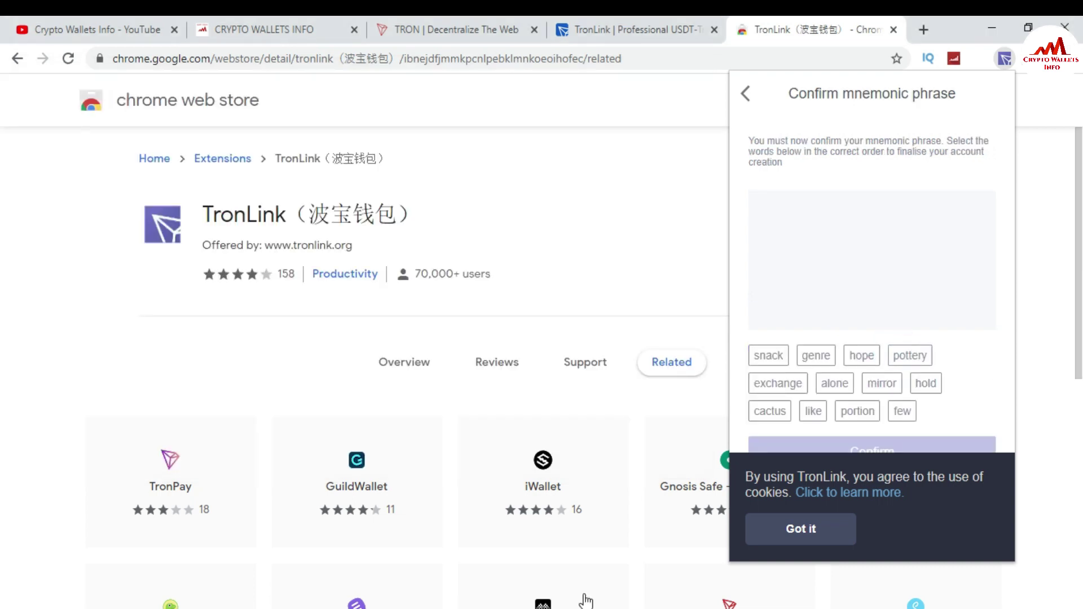
key(alt+Tab)
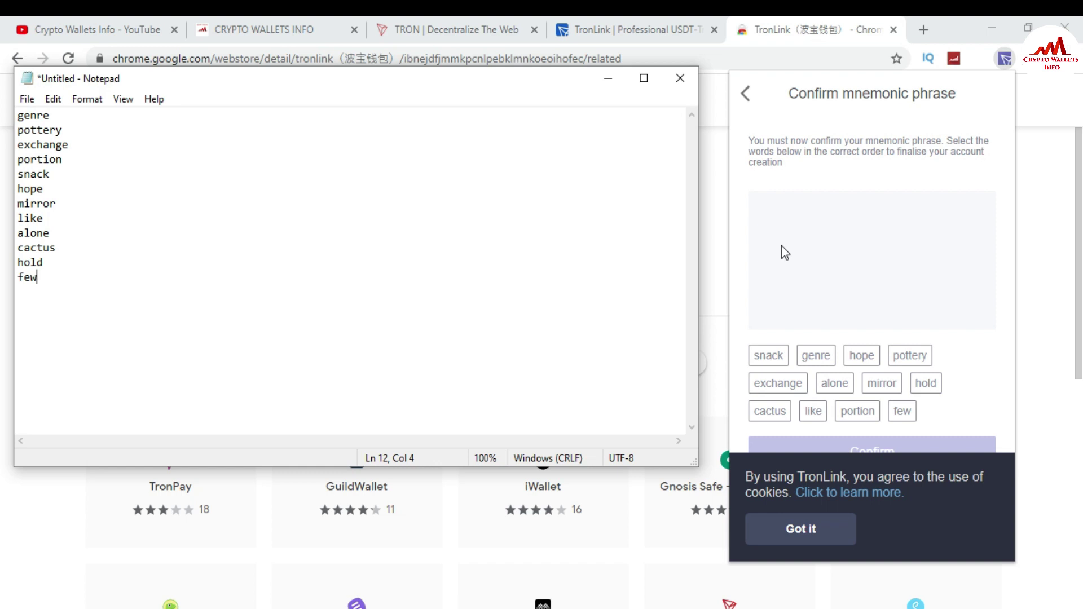
click(802, 529)
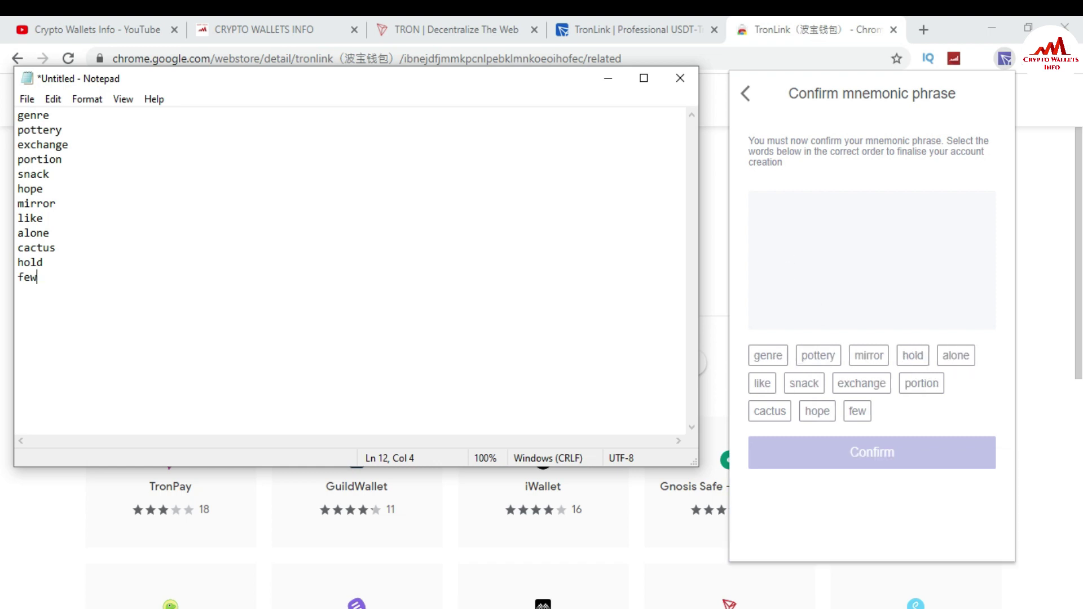
Place the first six mnemonic words in their original order, checking the saved Notepad list.
click(769, 355)
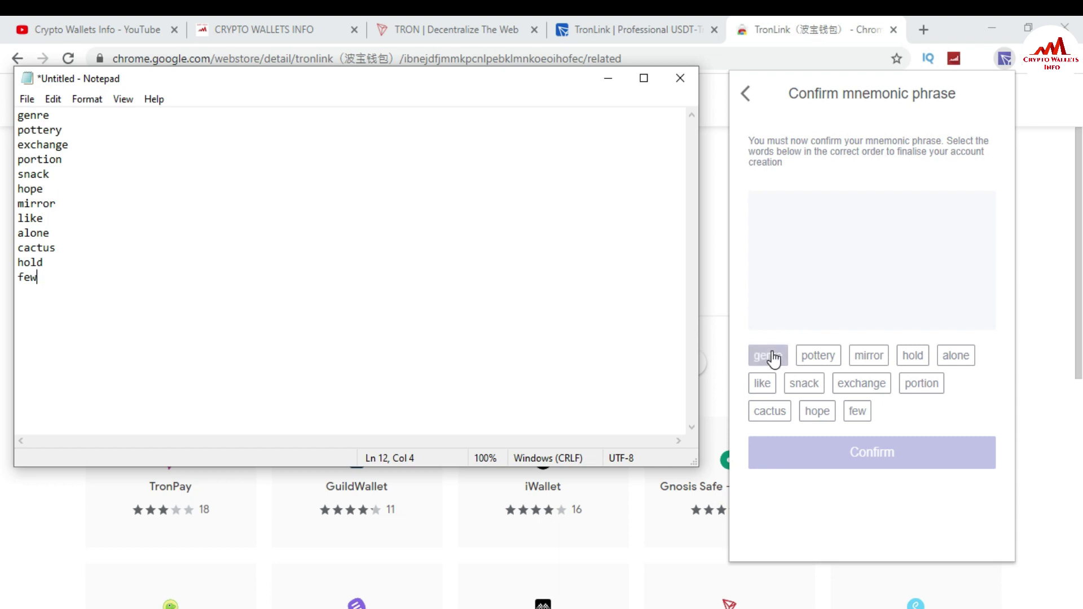
click(815, 355)
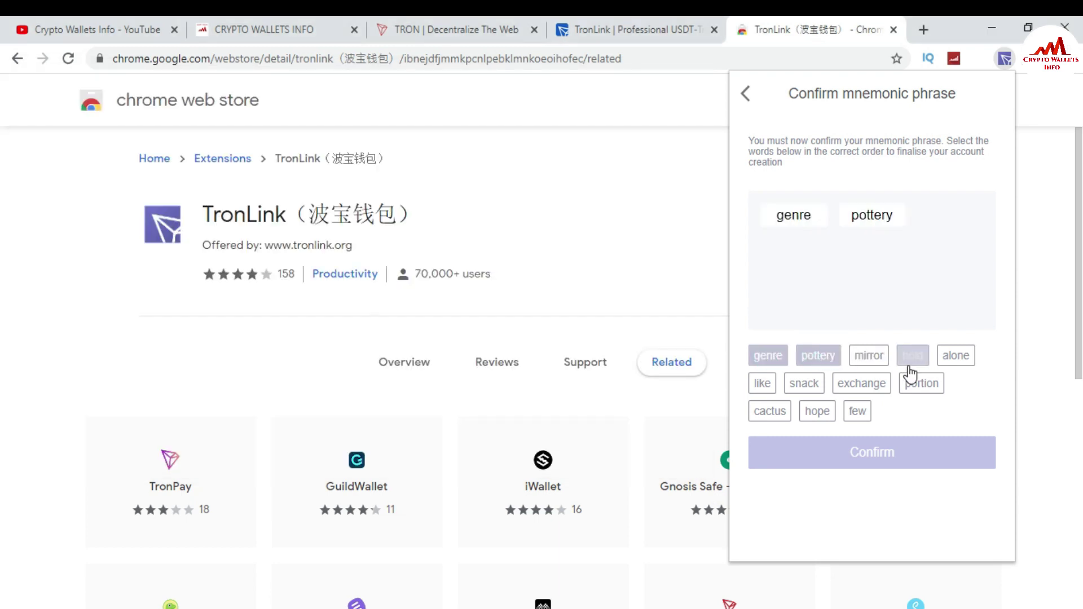
click(841, 381)
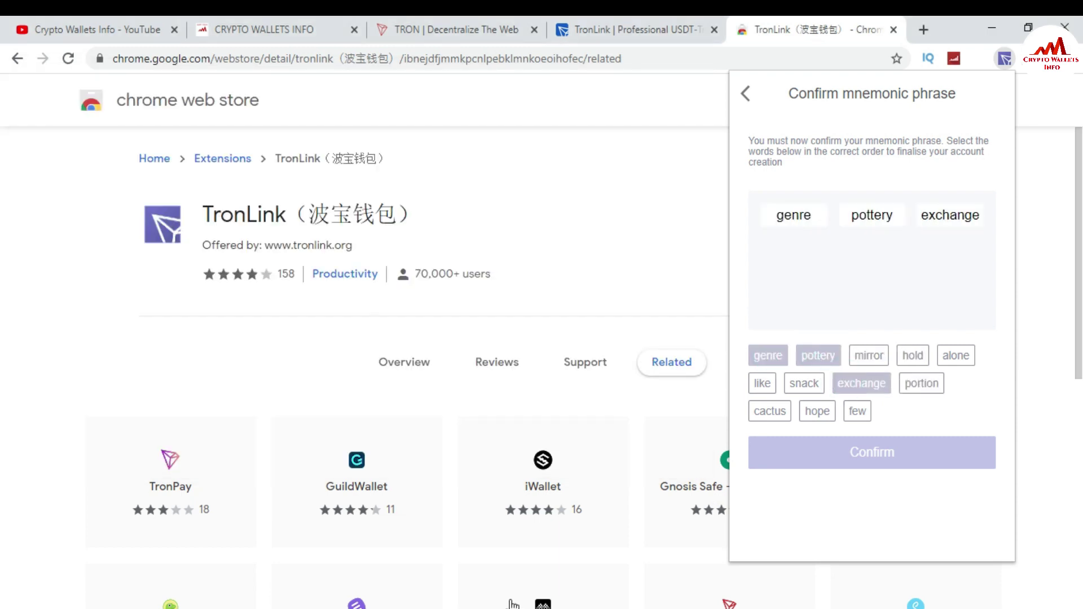
key(alt+Tab)
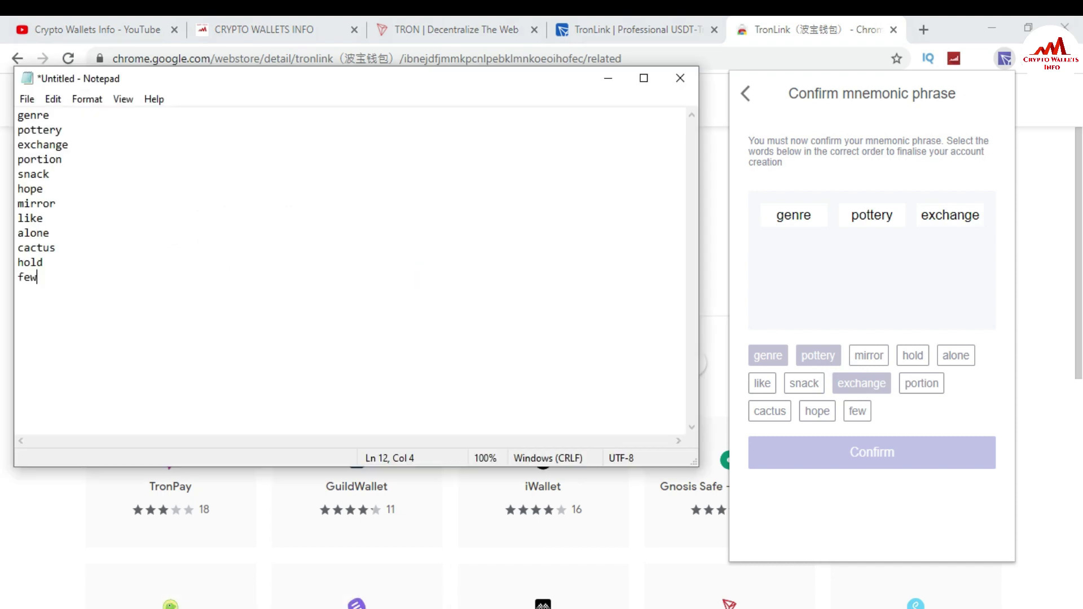
click(929, 385)
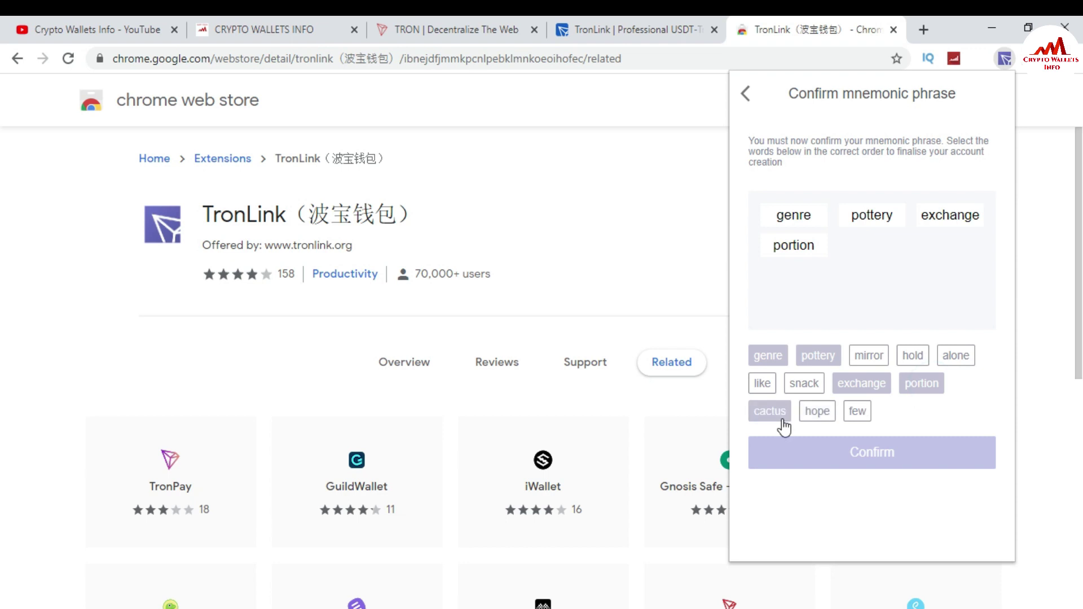
click(812, 383)
click(818, 411)
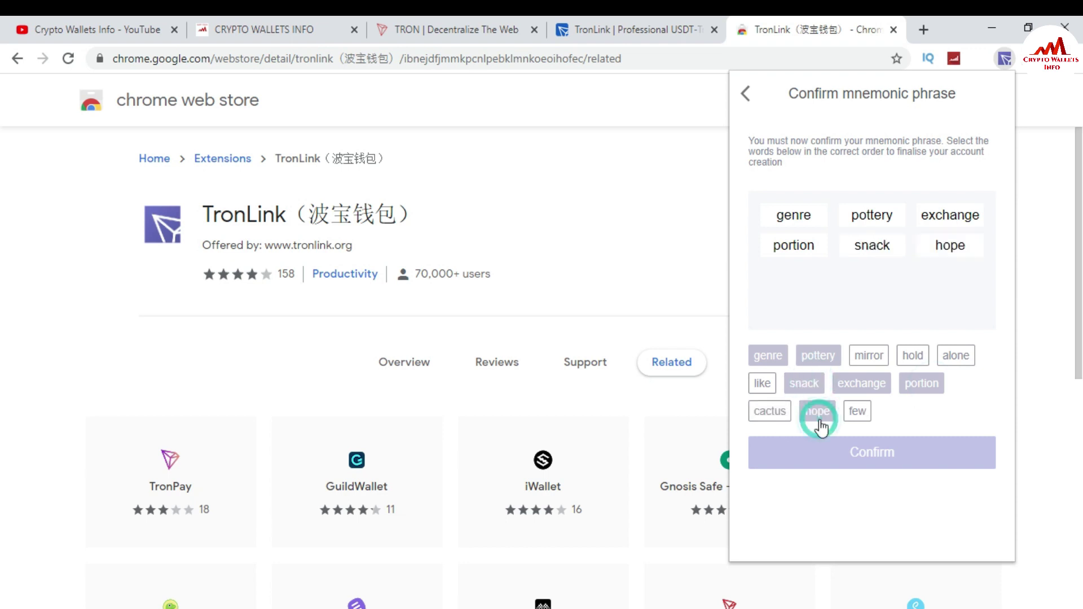
Place the remaining six words, seventh through twelfth, matching the Notepad list.
key(alt+Tab)
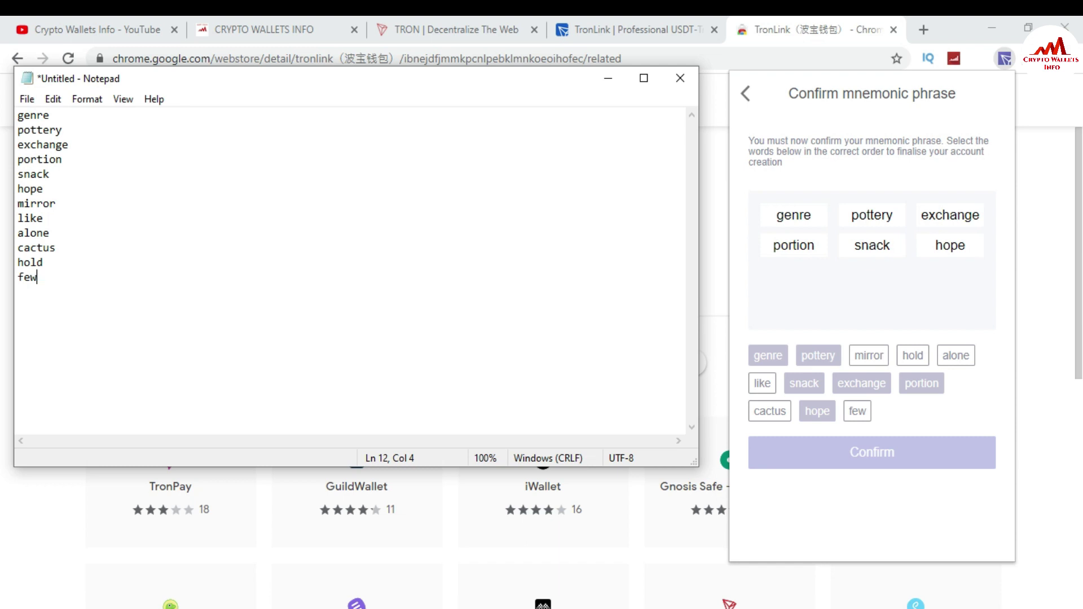
click(875, 363)
click(762, 383)
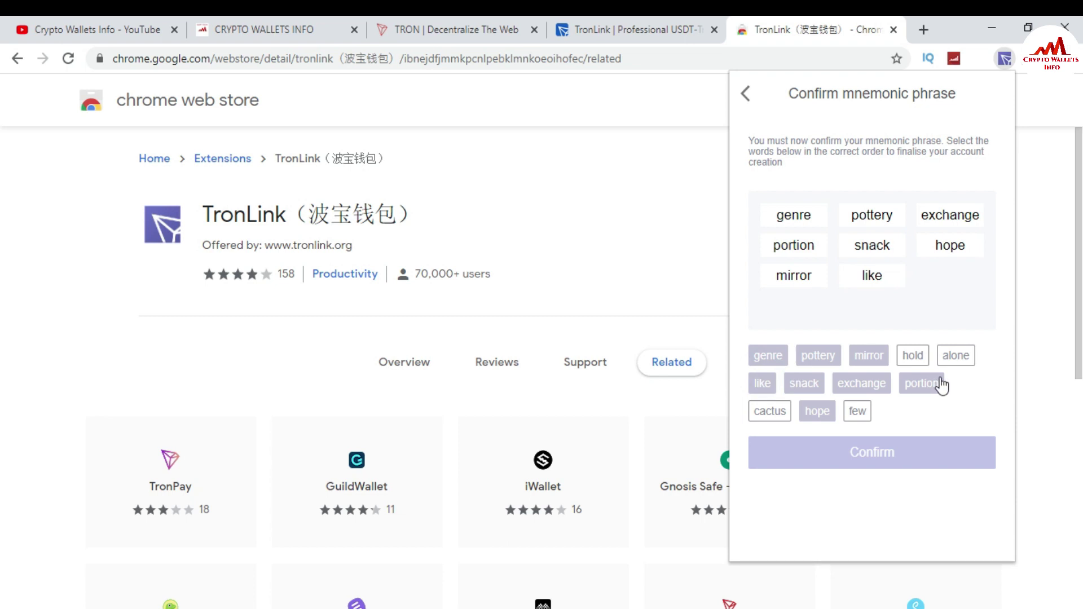
click(956, 356)
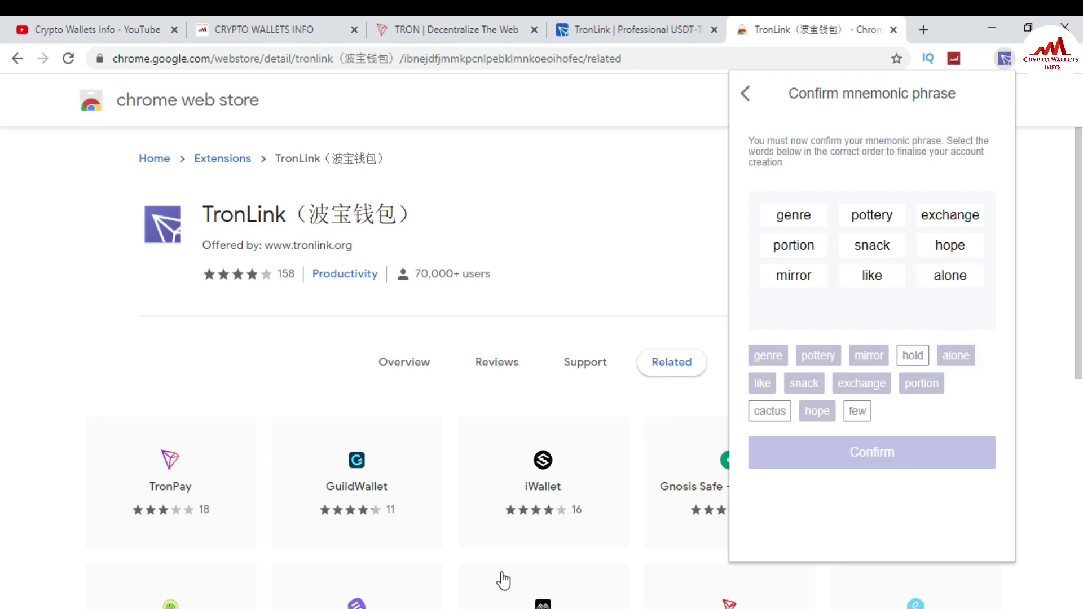
click(354, 604)
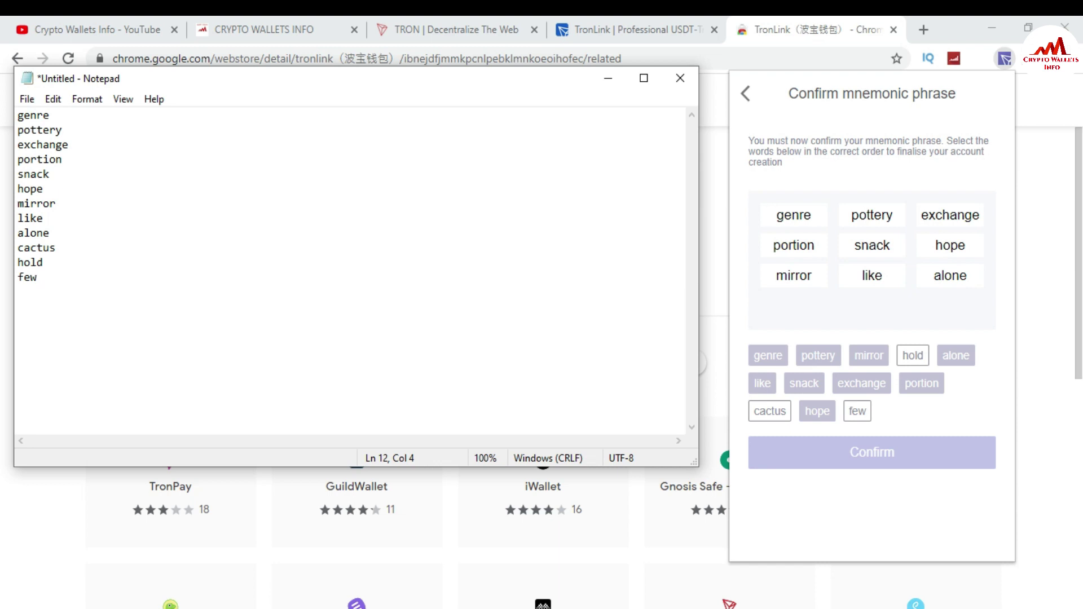
click(769, 412)
click(914, 357)
click(859, 413)
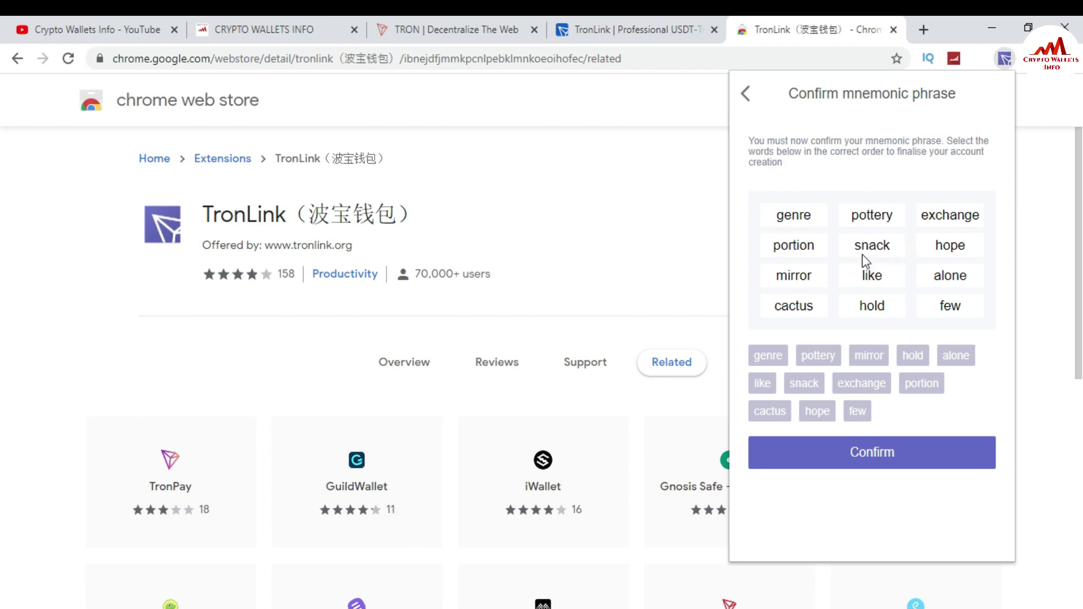
Confirm the twelve ordered words to create the 'Tron wallet' account.
click(883, 460)
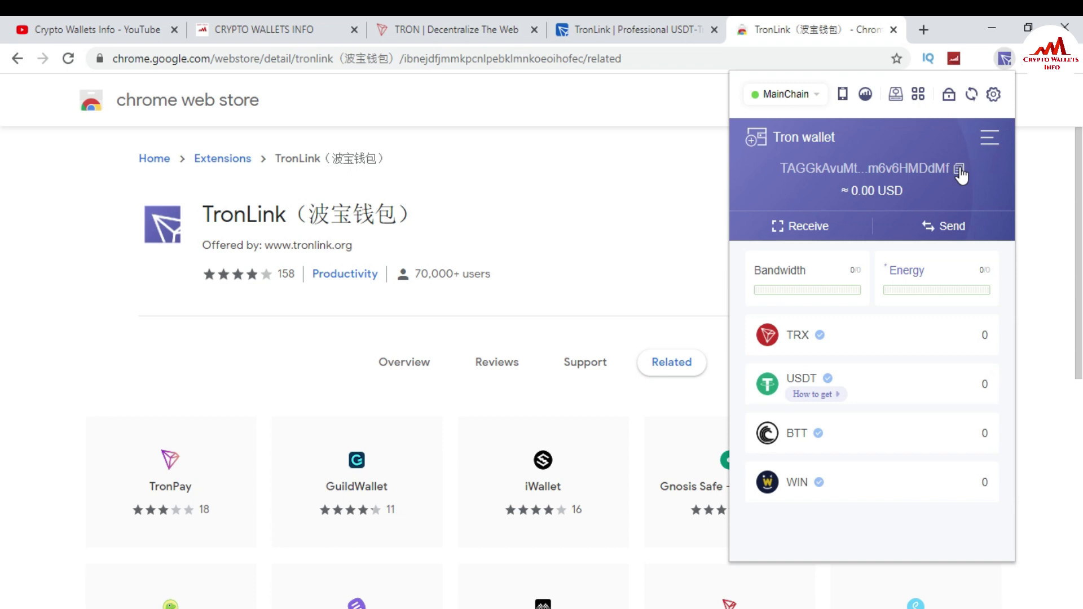
Go from the Crypto Wallets Info YouTube tab to the cryptowalletsinfo.com website tab.
click(62, 28)
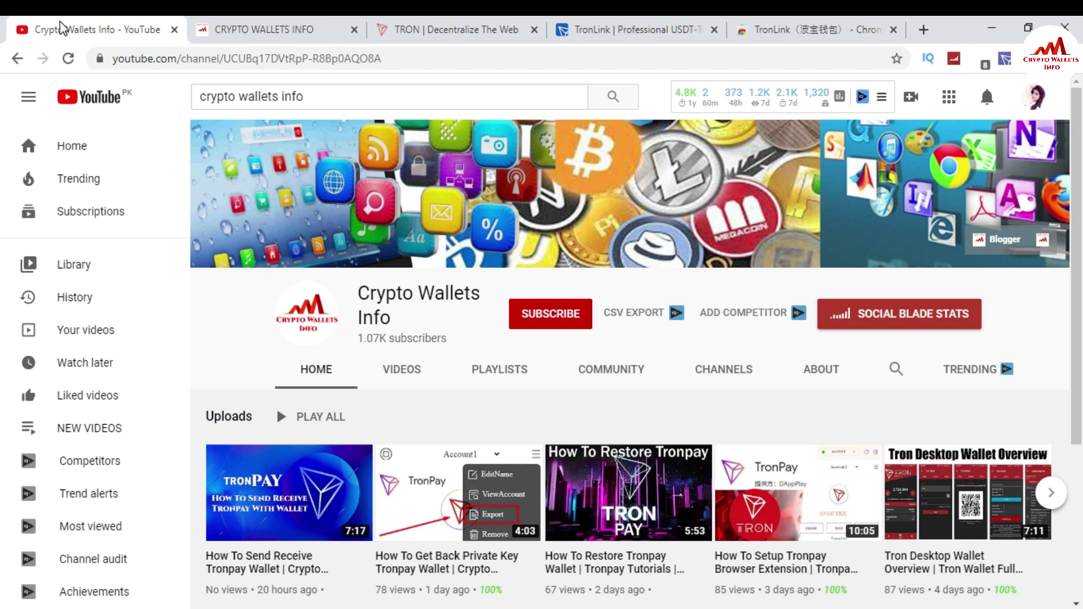
click(290, 23)
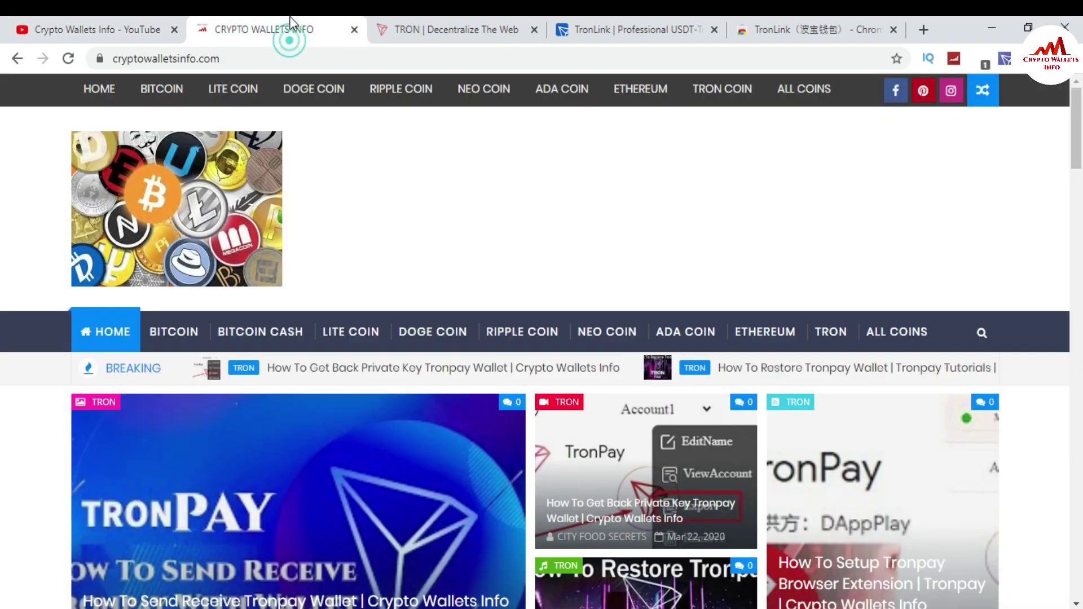